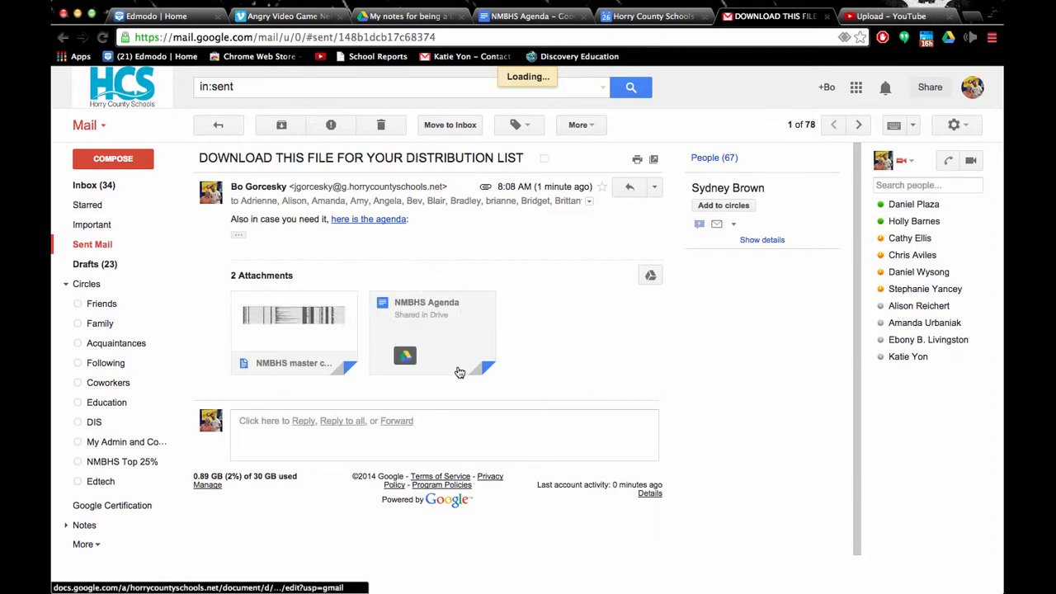
Step: Download the NMBHS master contact list.csv attachment from the email and open the Gmail contacts
mouse_move(298, 357)
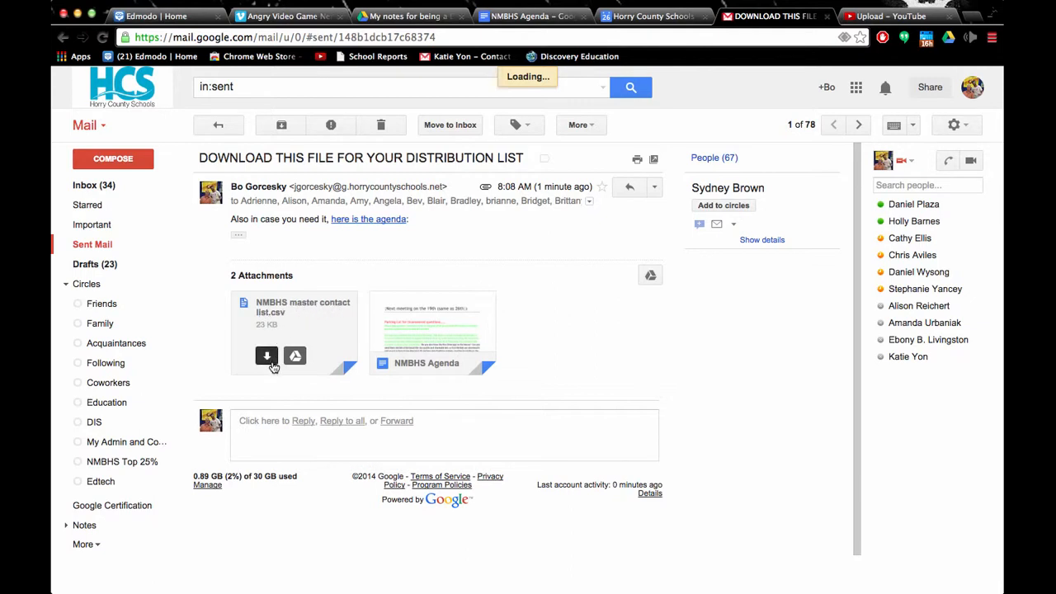
left_click(267, 356)
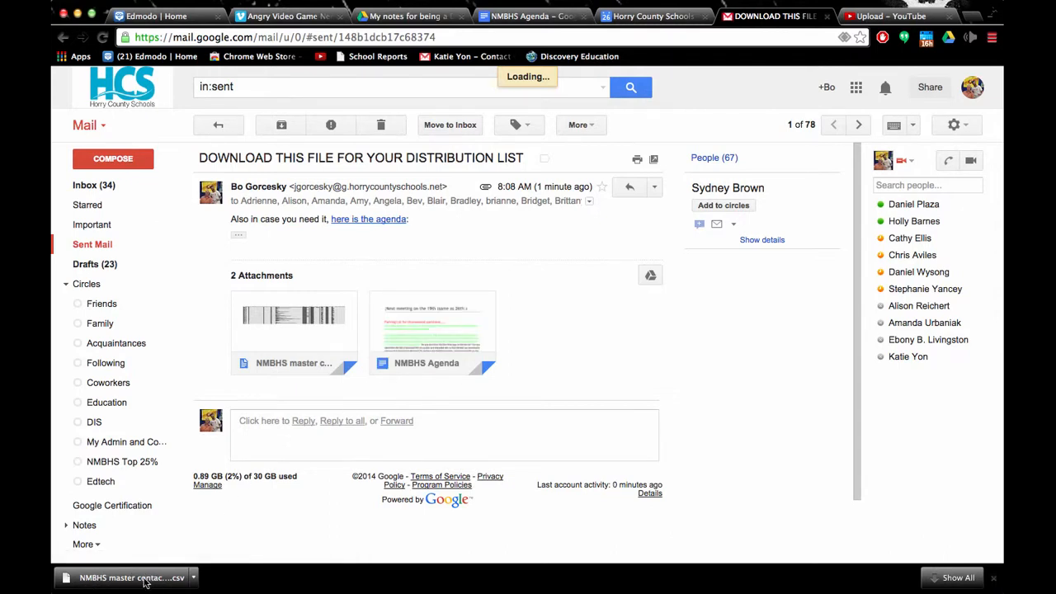
left_click(85, 130)
left_click(121, 170)
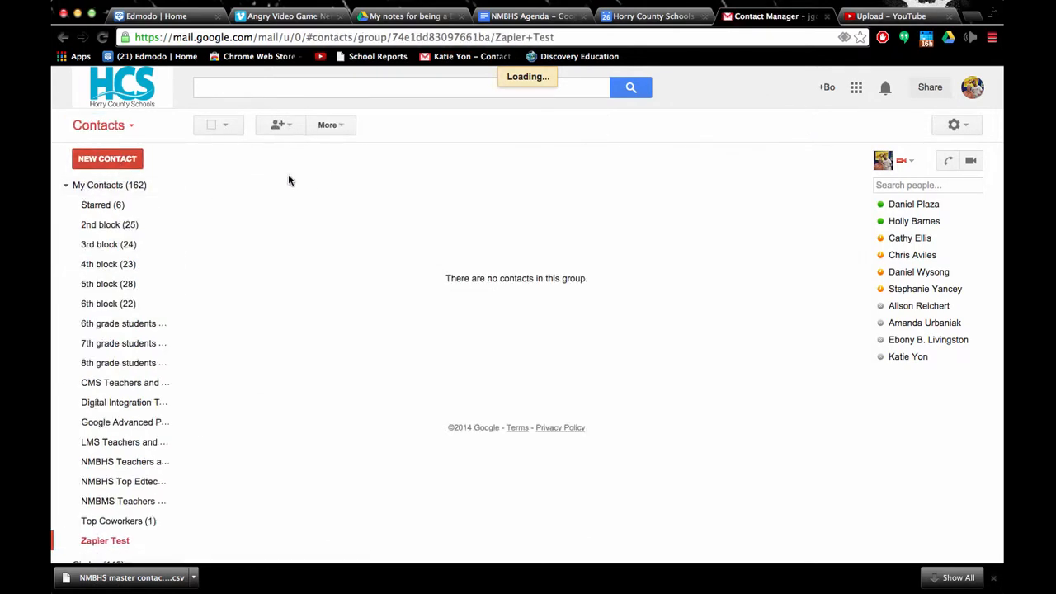
Step: Import NMBHS master contact list.csv from the Downloads folder into the contacts
left_click(336, 128)
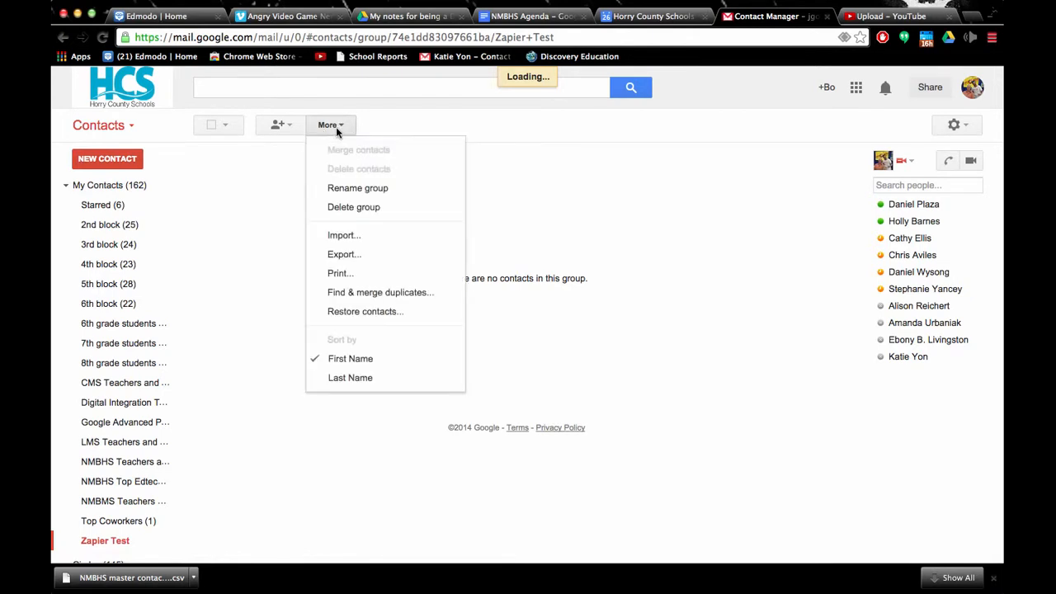
left_click(353, 237)
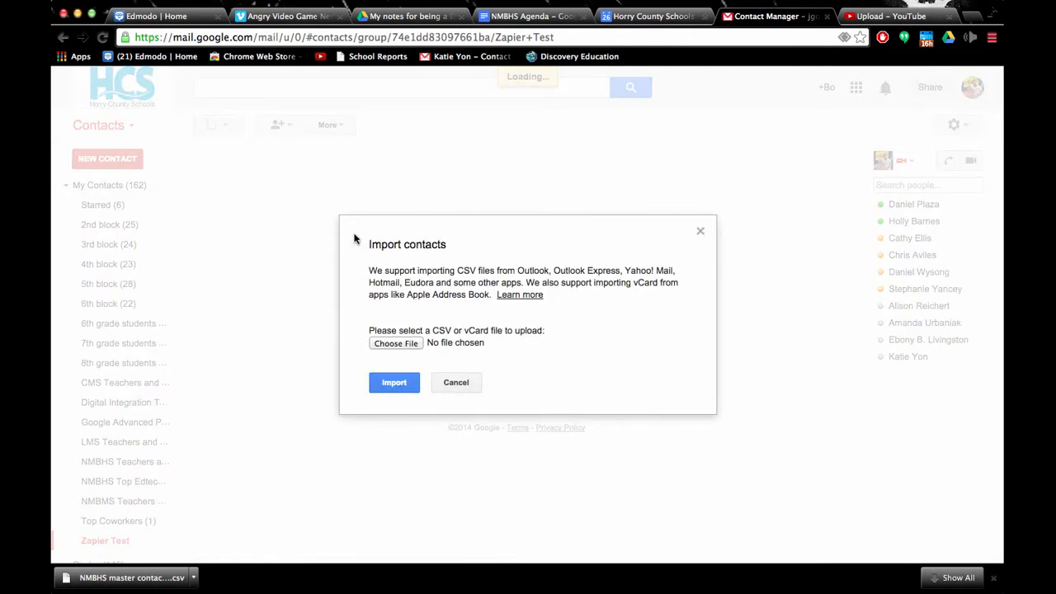
left_click(396, 343)
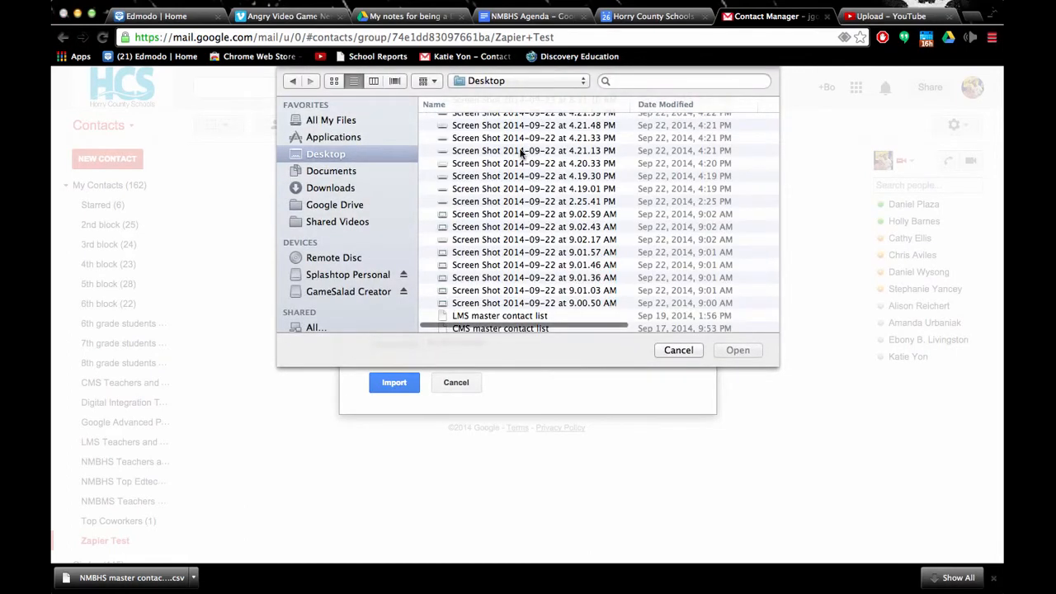
left_click(330, 188)
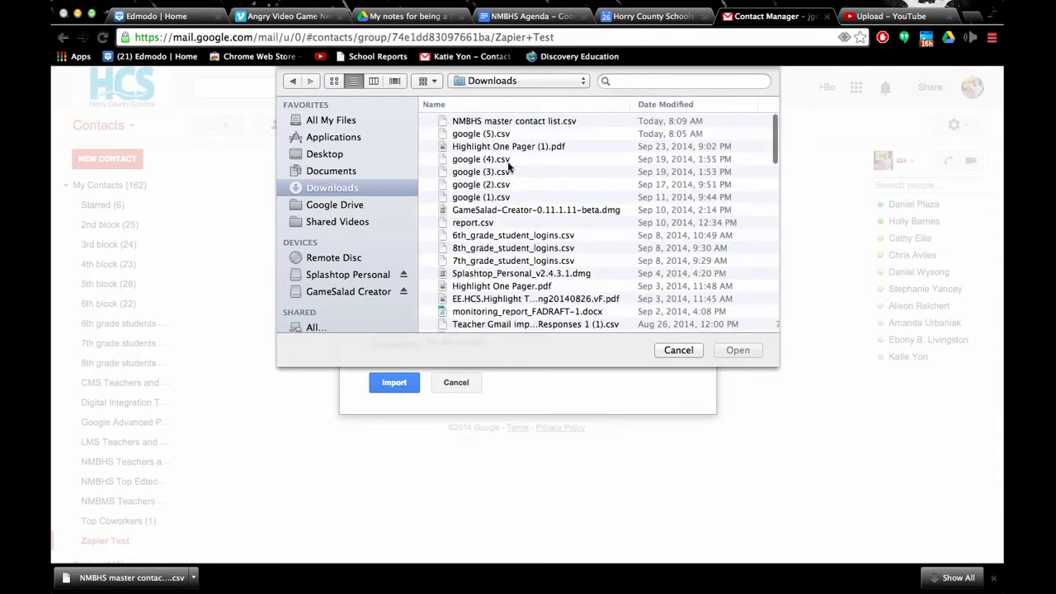
left_click(532, 122)
left_click(736, 350)
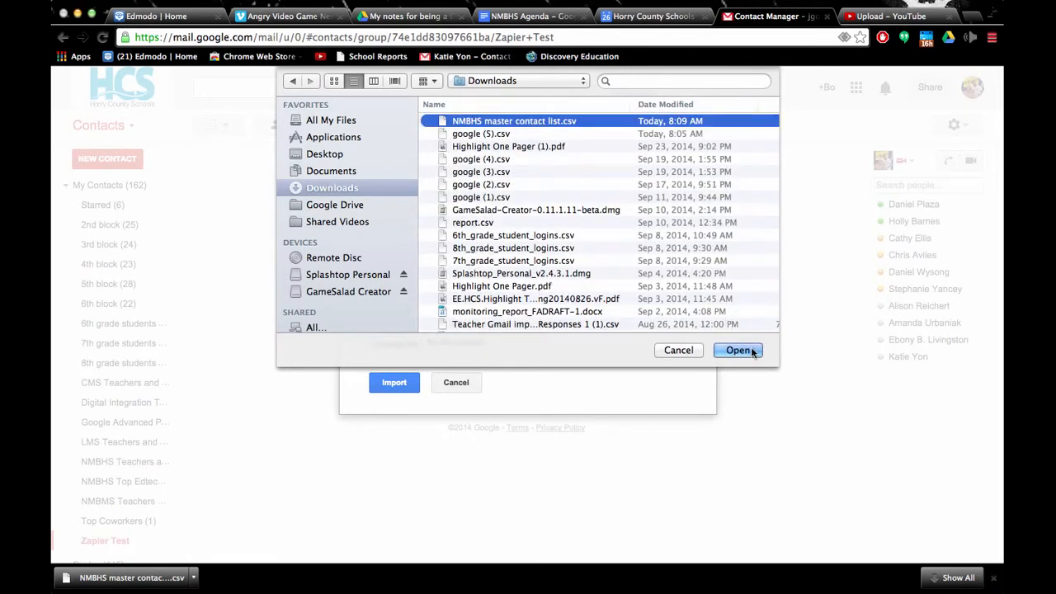
left_click(383, 379)
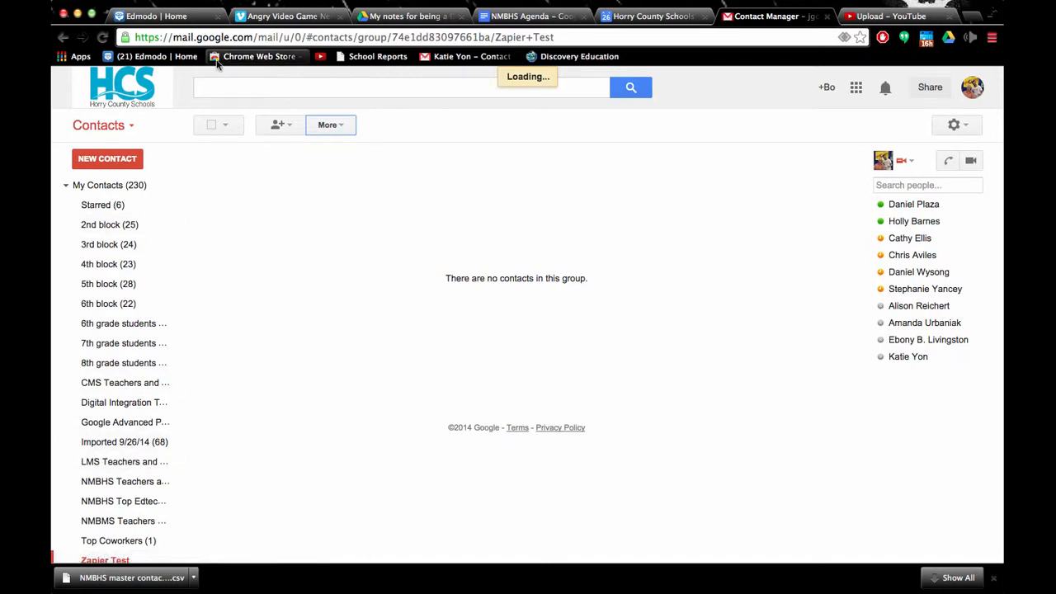
Step: Reload the contacts page, confirming the reload, and view the NMBHS Teachers and Staff group
left_click(102, 38)
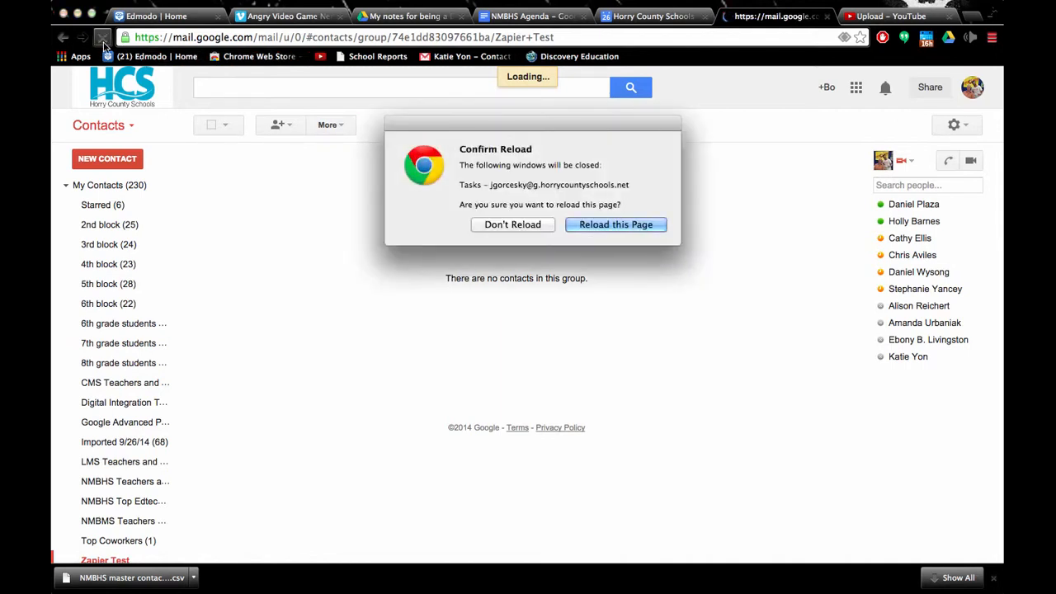
left_click(582, 227)
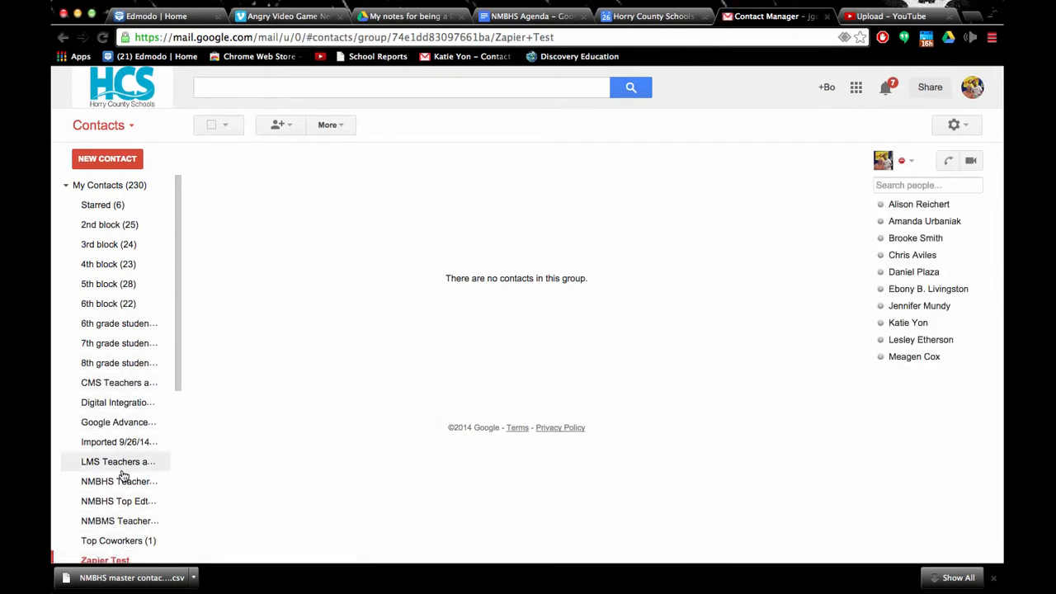
scroll(123, 472, "down", 1)
scroll(123, 476, "down", 1)
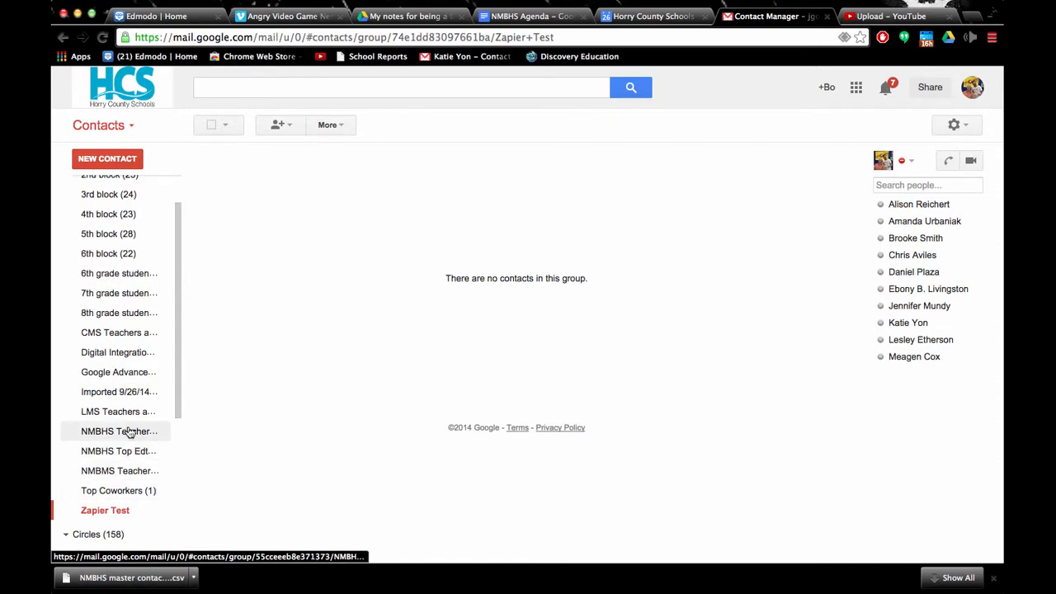
left_click(129, 433)
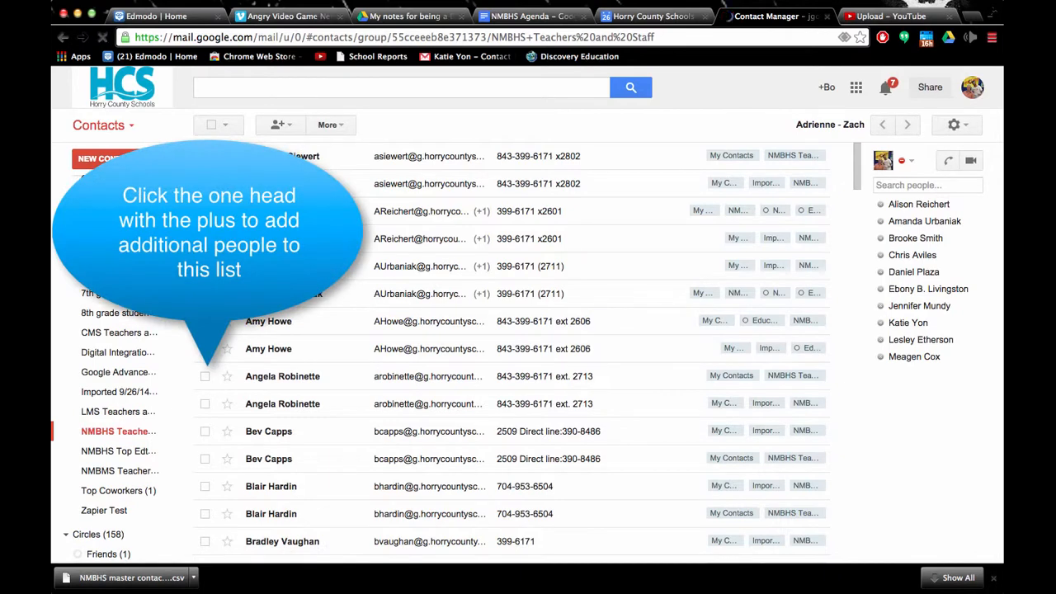
scroll(512, 355, "down", 1)
scroll(512, 355, "down", 1)
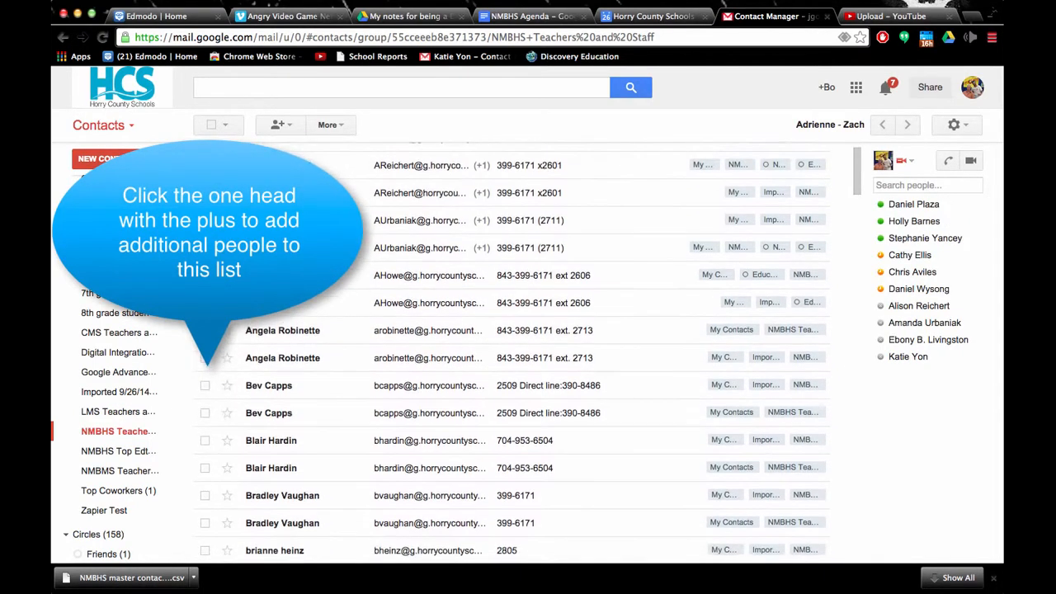
scroll(511, 355, "up", 1)
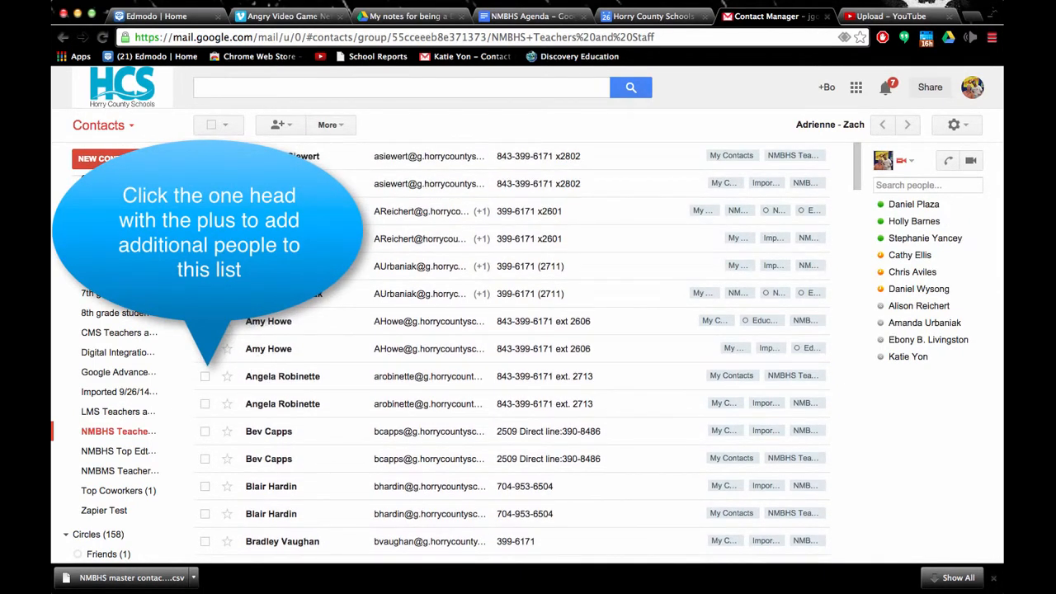
Step: Find the duplicate contacts and merge all of them
left_click(338, 128)
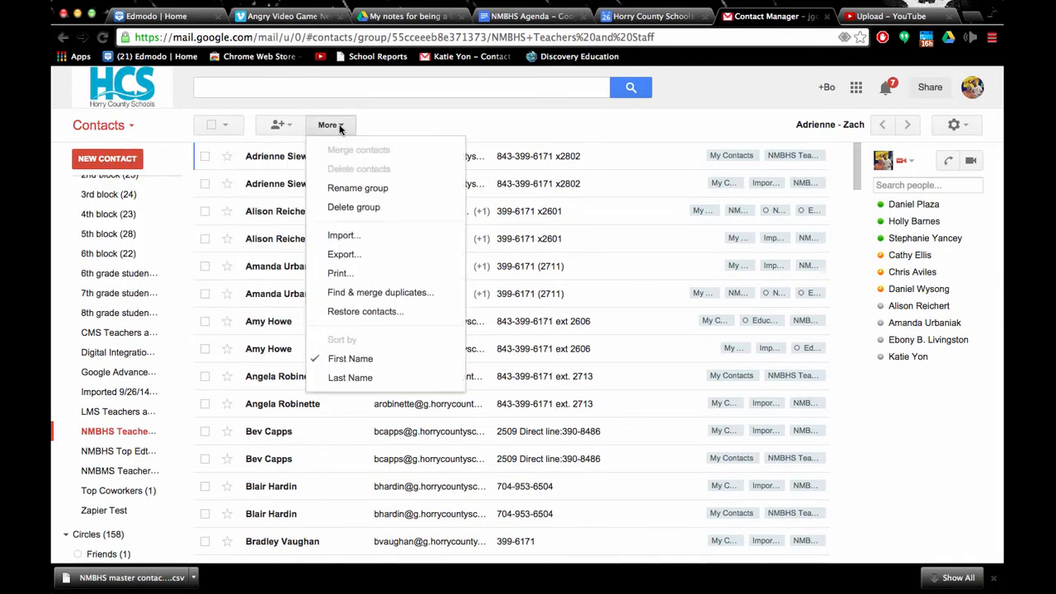
left_click(367, 294)
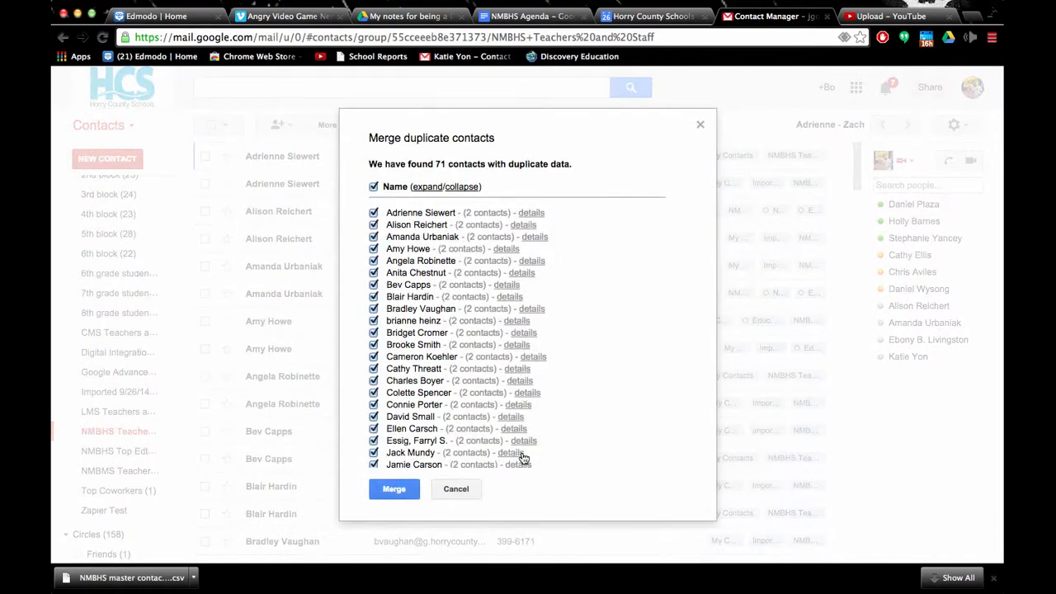
left_click(393, 490)
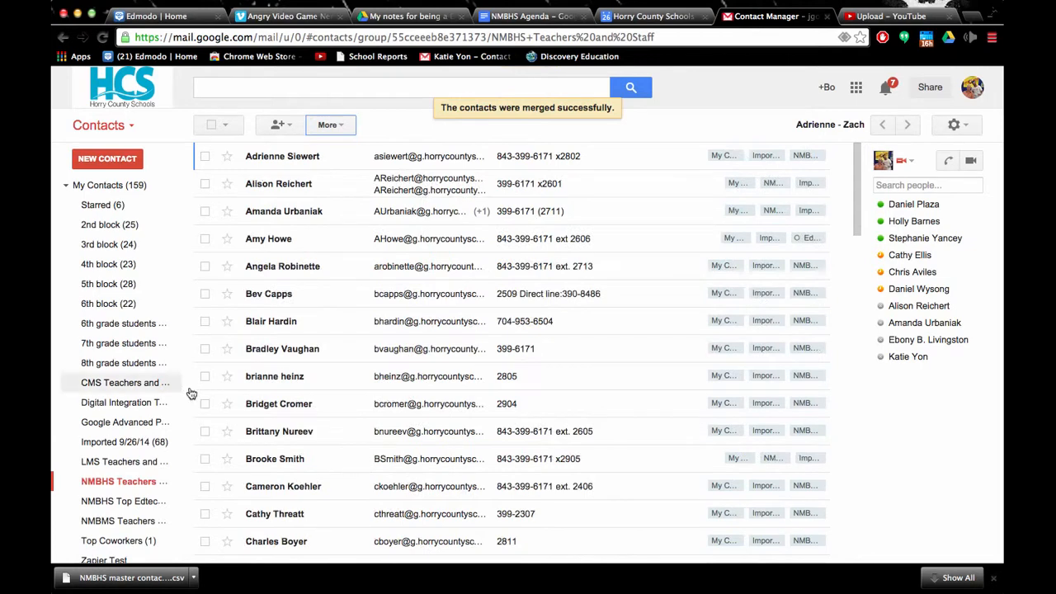
Step: Select the second, fifth, sixth, ninth and twelfth contacts in the list and put them in a new group named "video test"
left_click(205, 187)
left_click(205, 265)
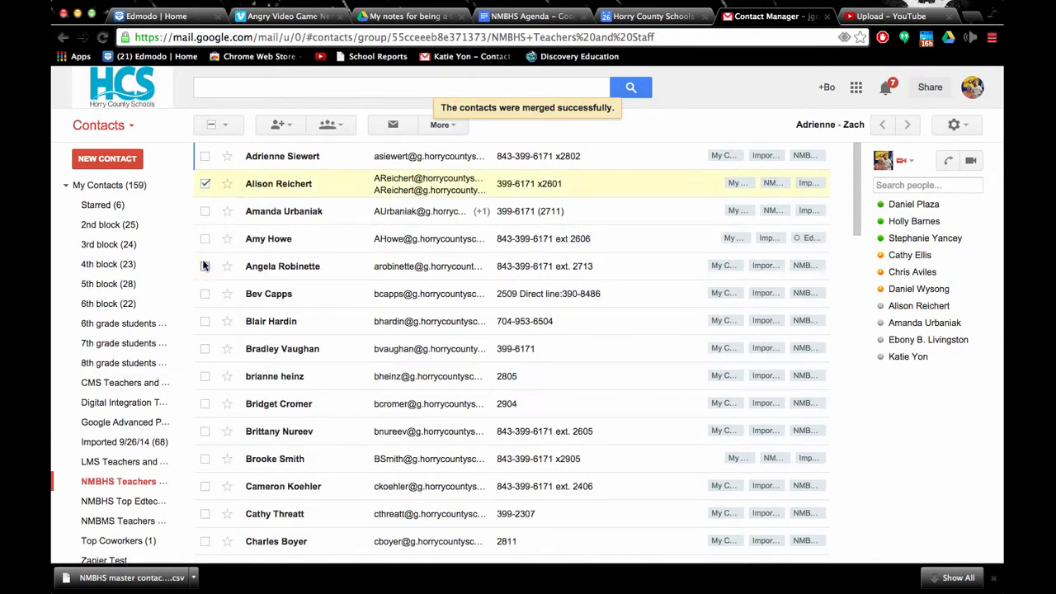
left_click(206, 375)
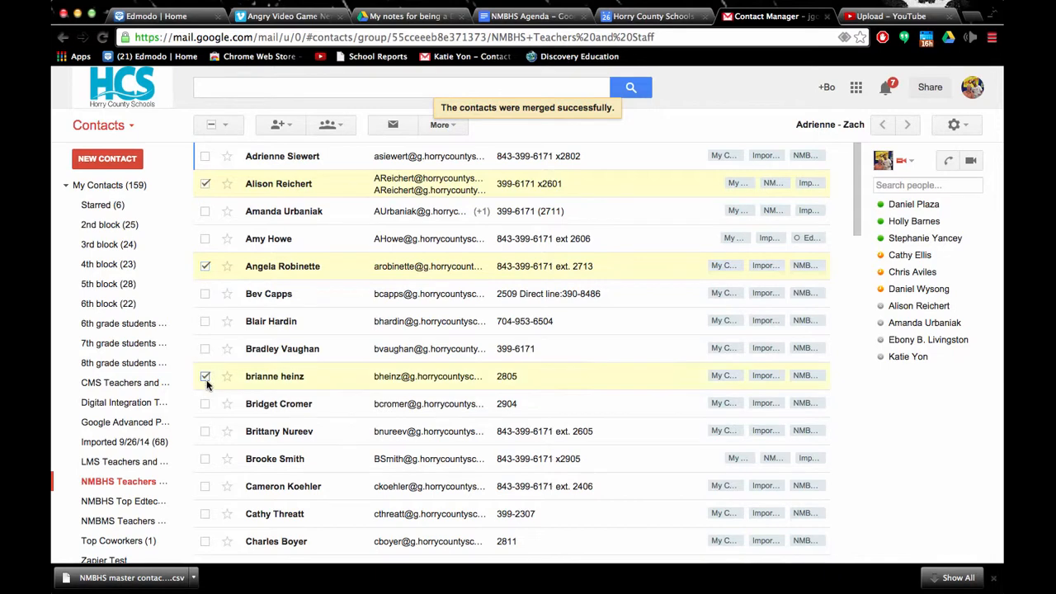
left_click(206, 298)
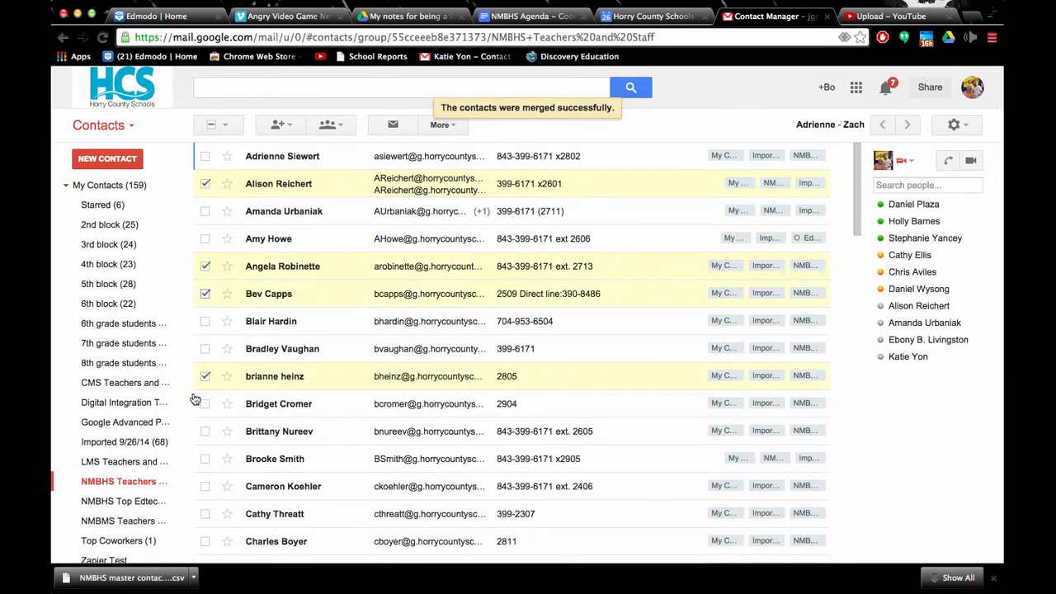
left_click(204, 462)
left_click(334, 126)
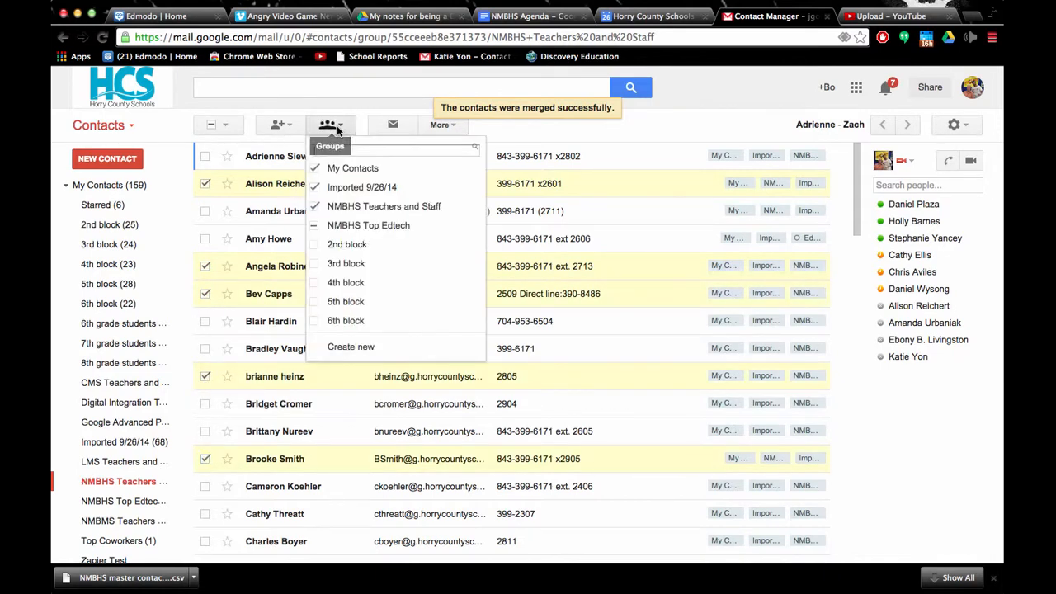
left_click(334, 353)
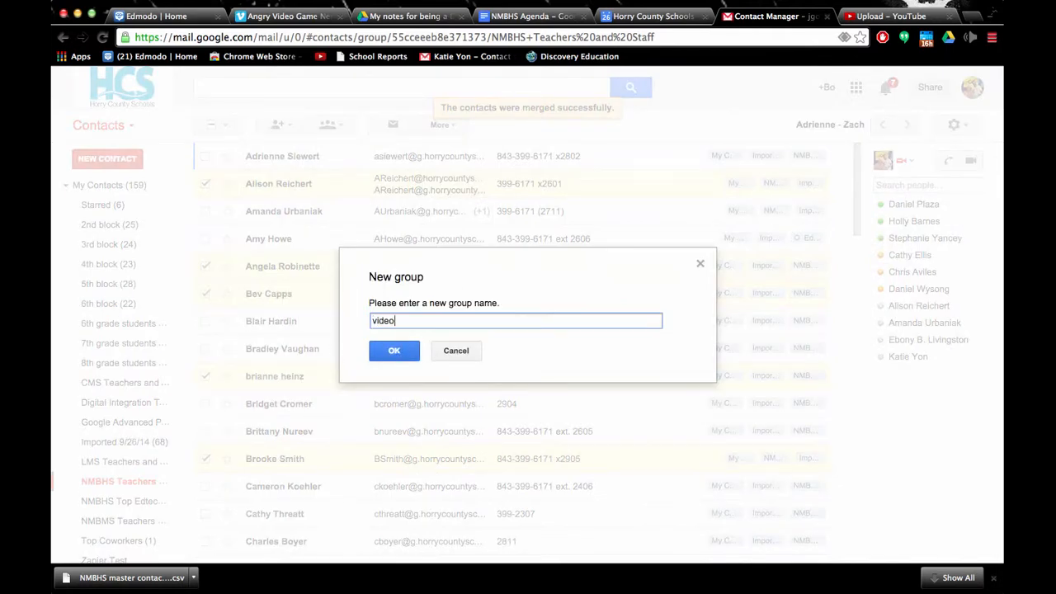
type("video test")
left_click(394, 351)
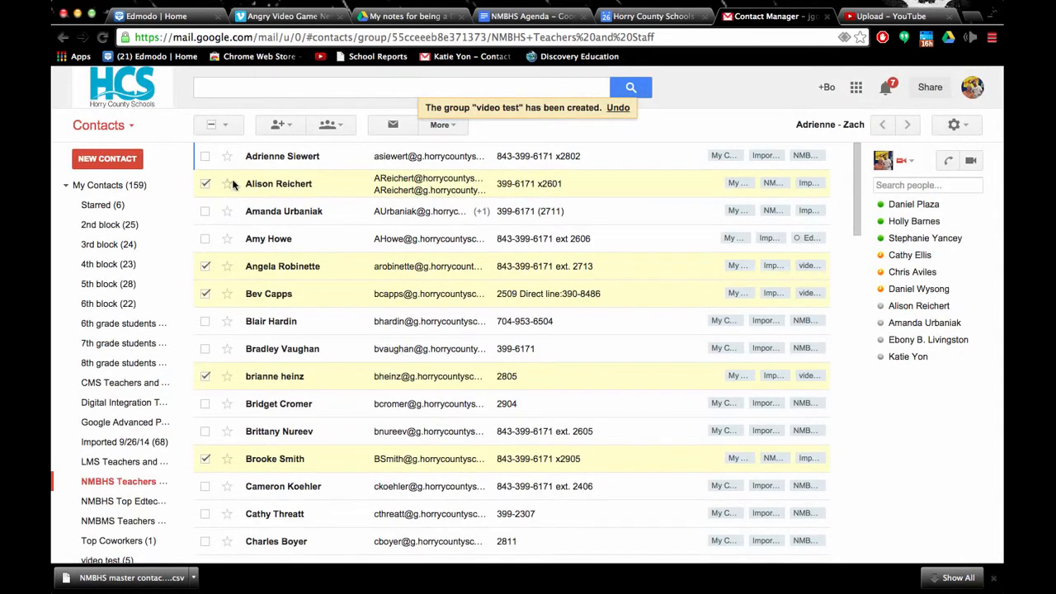
Step: Star the second, sixth and twelfth contacts in the list
left_click(227, 183)
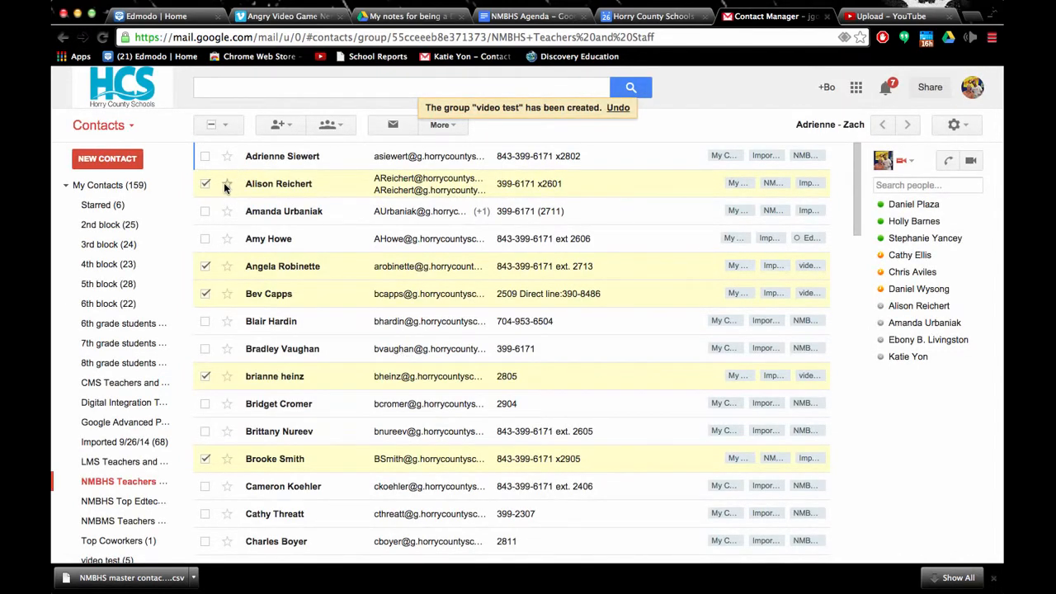
left_click(227, 296)
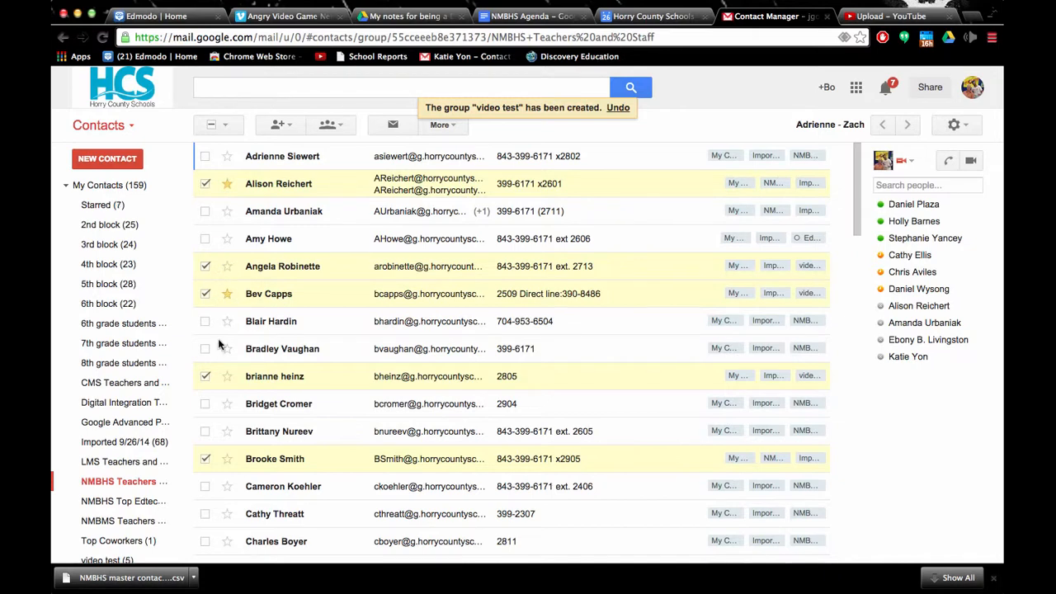
left_click(225, 462)
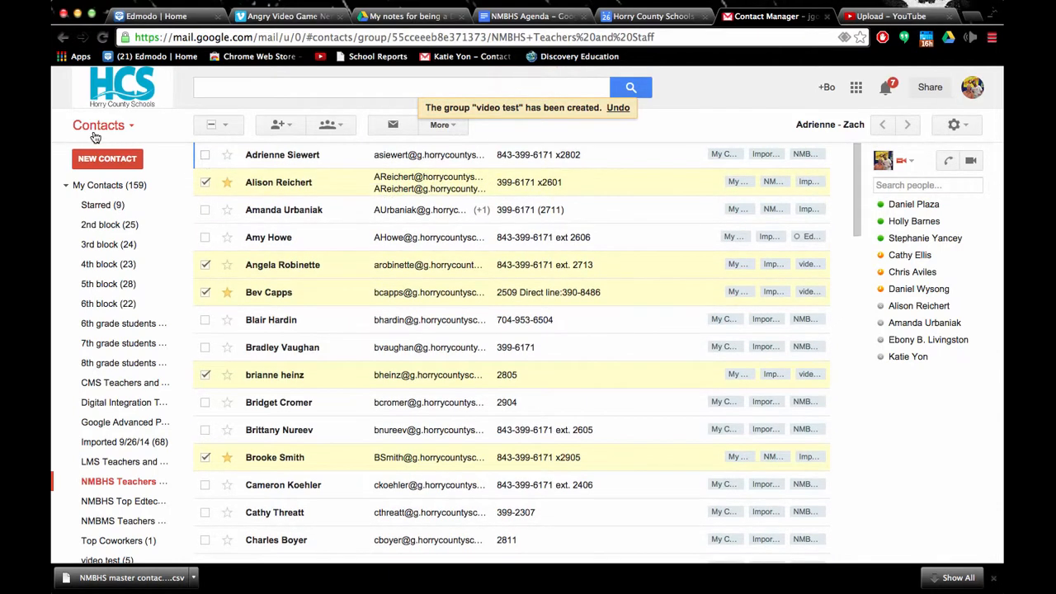
Step: Return to the mail view, address a new message to the "video test" group, and close the draft without sending it
left_click(102, 131)
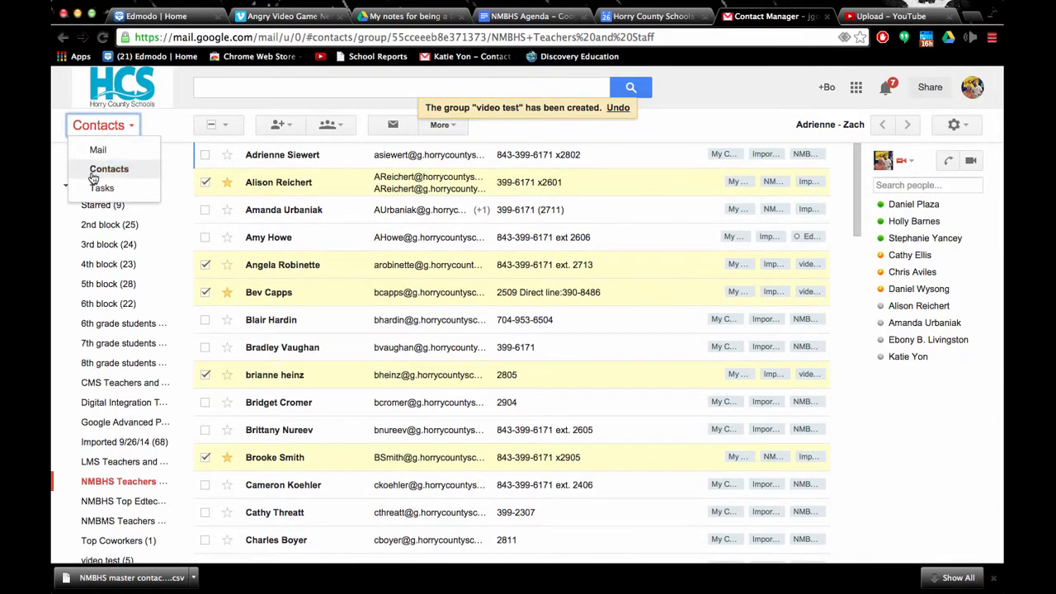
left_click(100, 151)
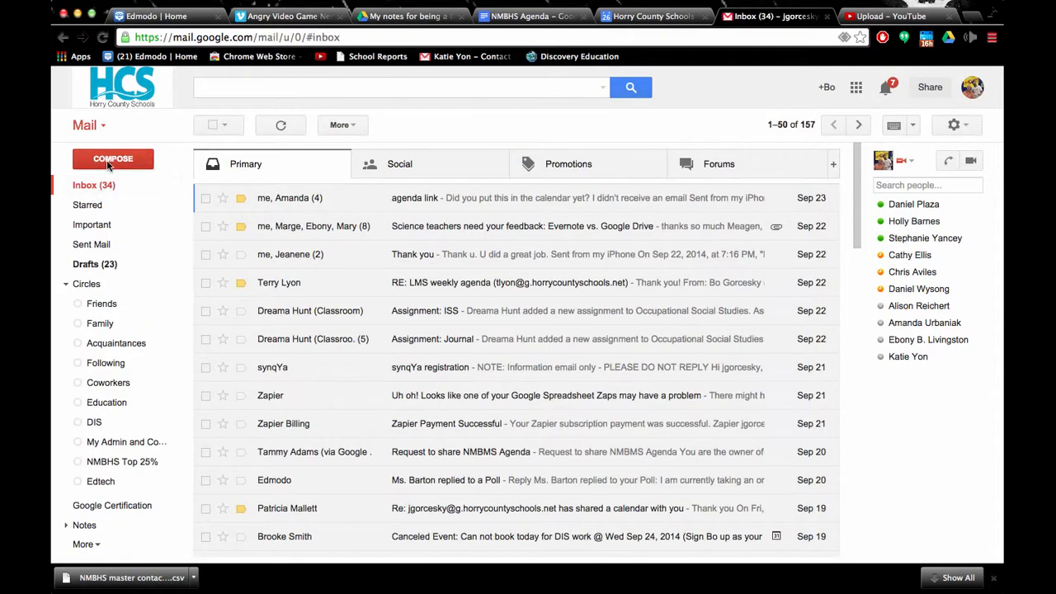
left_click(107, 162)
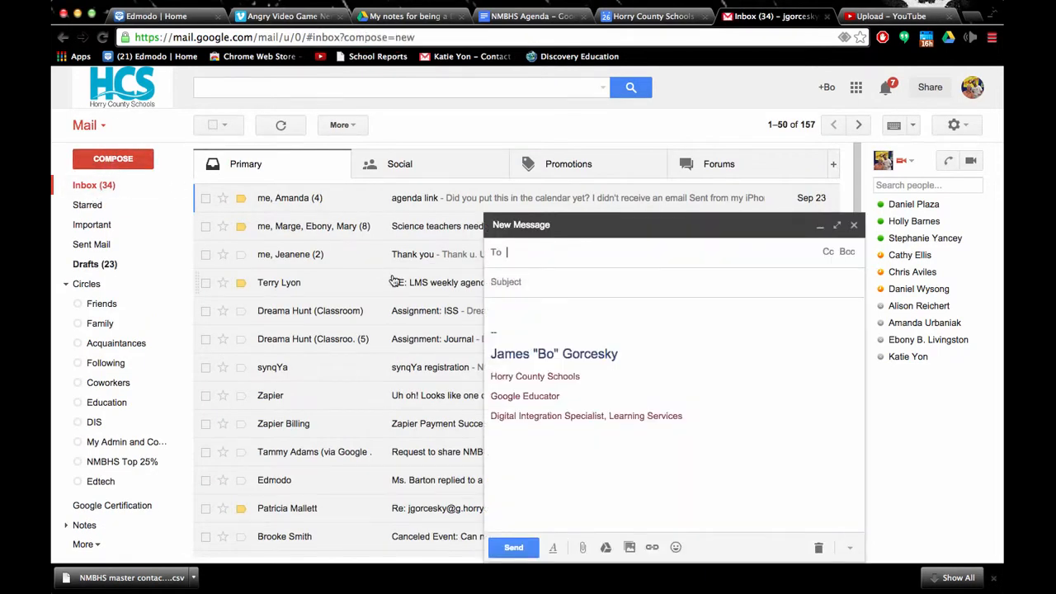
type("vi")
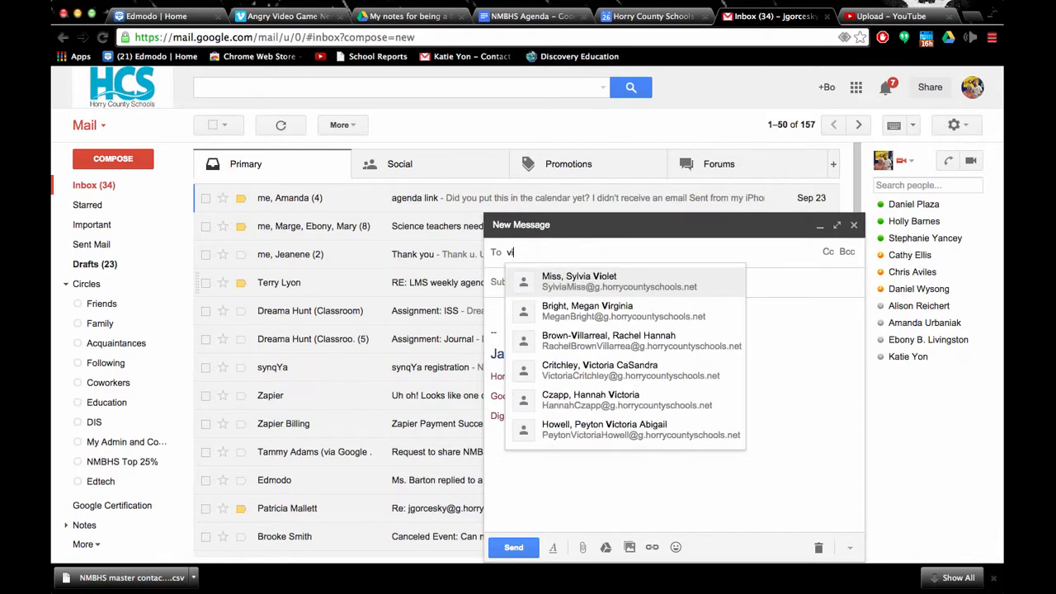
type("de")
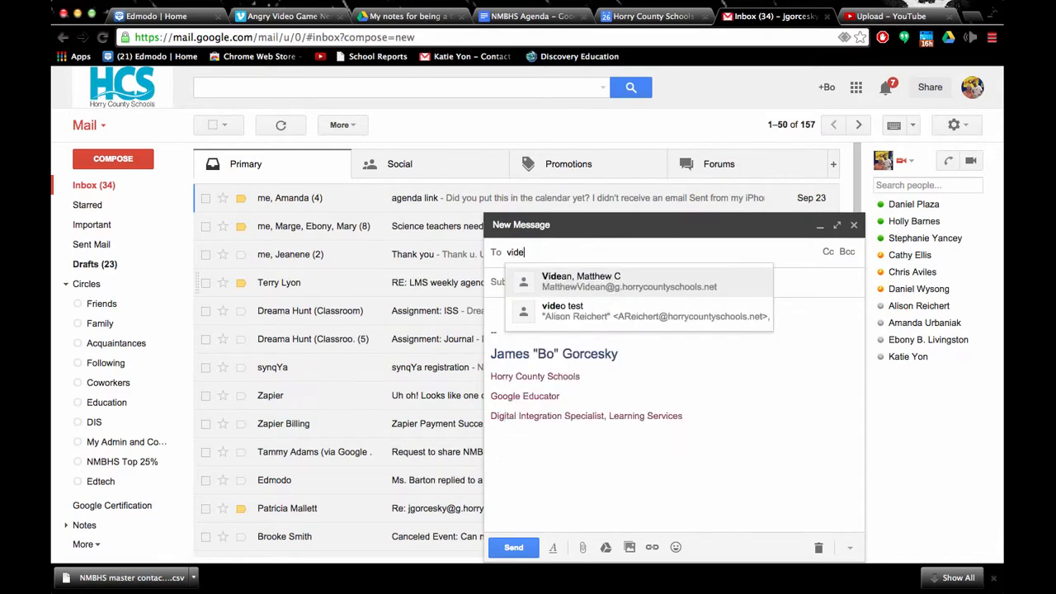
left_click(577, 316)
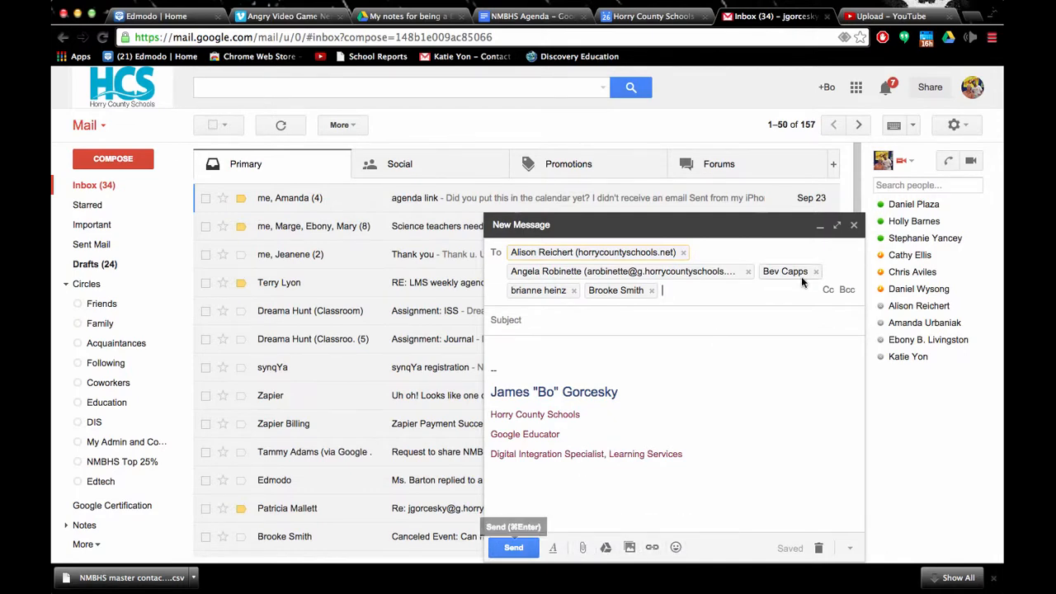
left_click(854, 224)
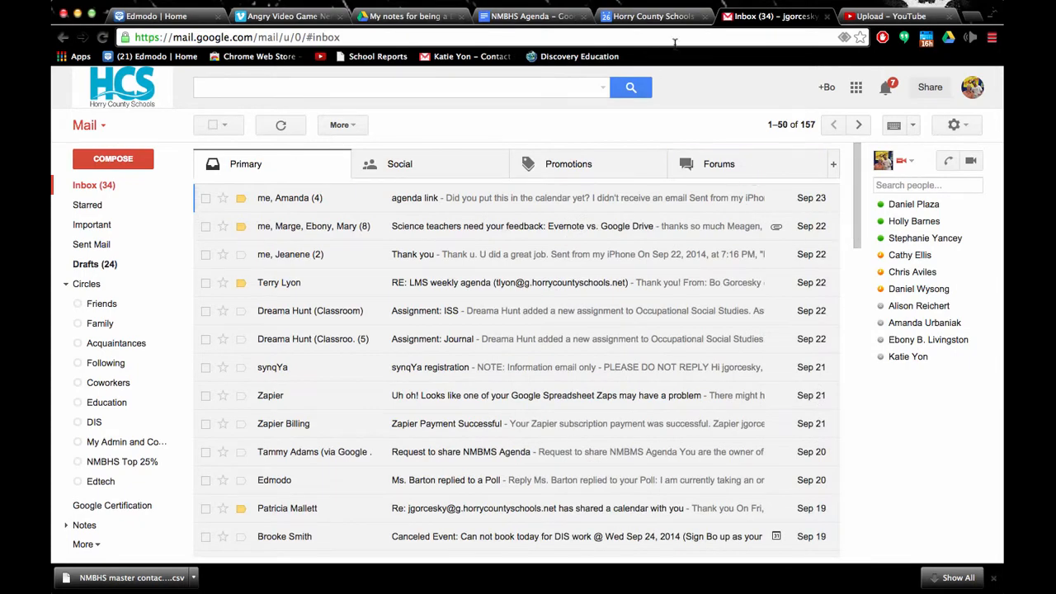
Step: Switch to the NMBHS Agenda document in Google Docs
left_click(540, 18)
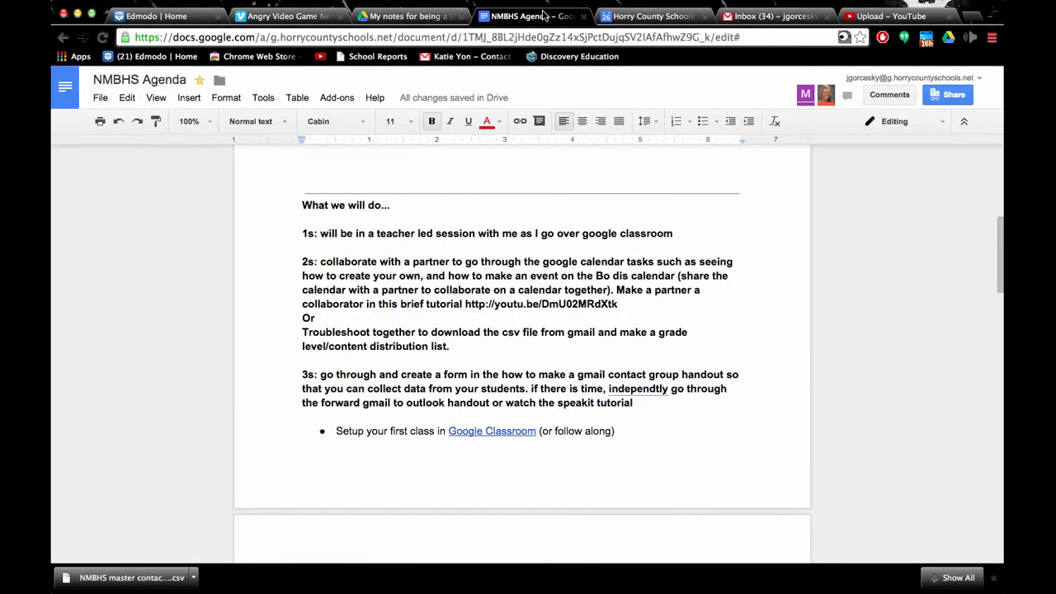
Step: Start sharing the NMBHS Agenda document with the "video test" group and cancel the invitation
scroll(606, 264, "up", 4)
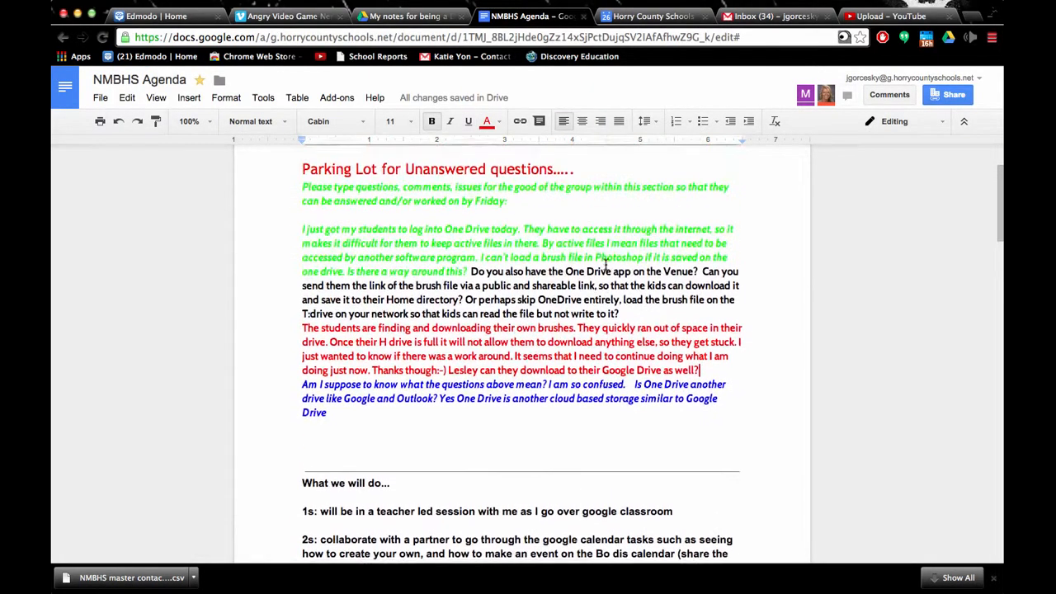
left_click(953, 96)
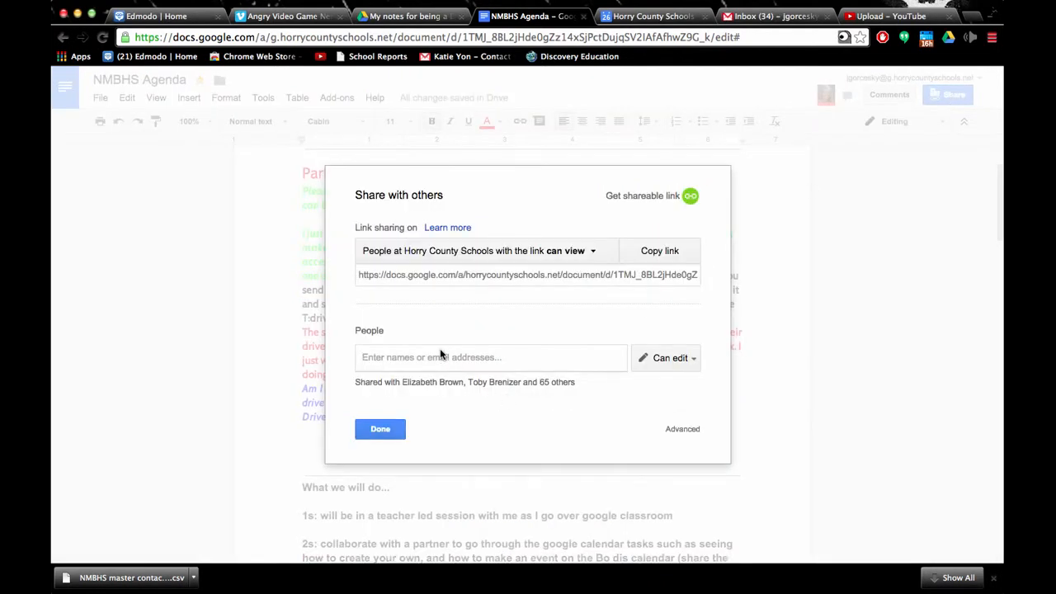
type("video test")
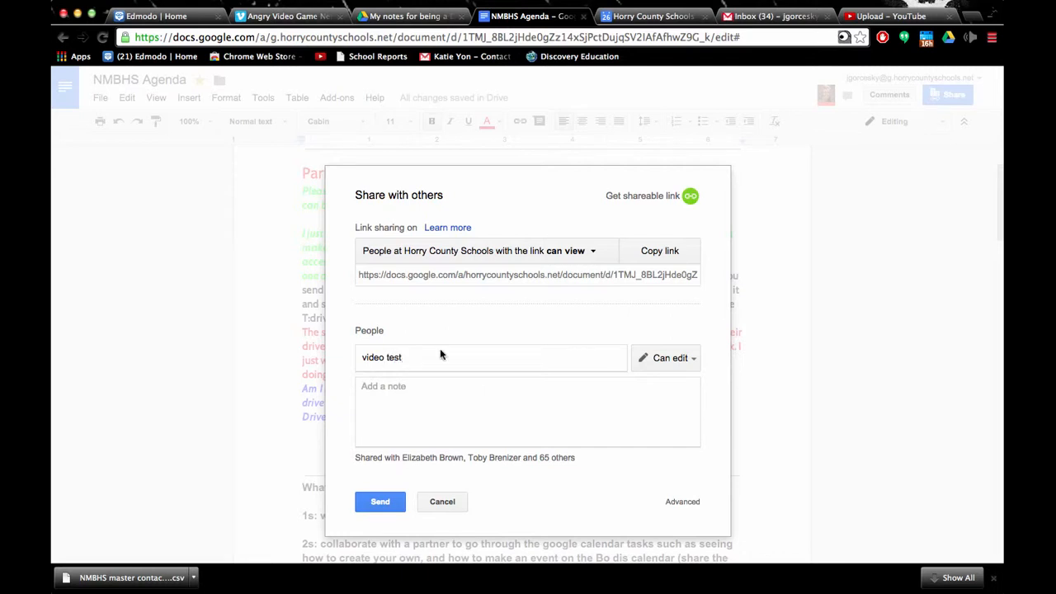
left_click(442, 502)
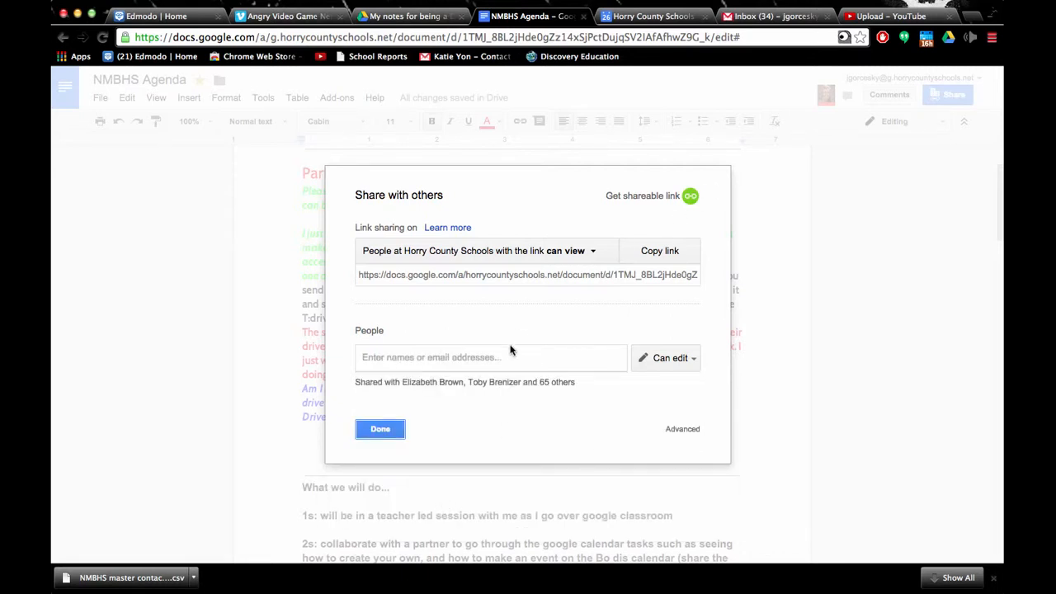
Step: Create a new Google Docs document in the shared Drive folder "My notes for being a DIS"
left_click(391, 18)
left_click(124, 181)
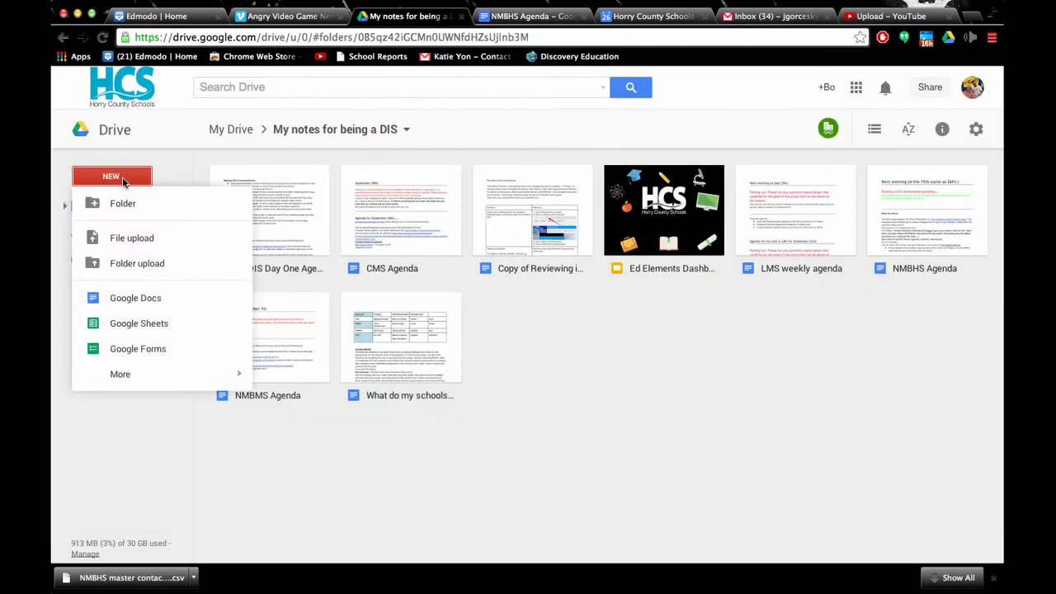
left_click(132, 299)
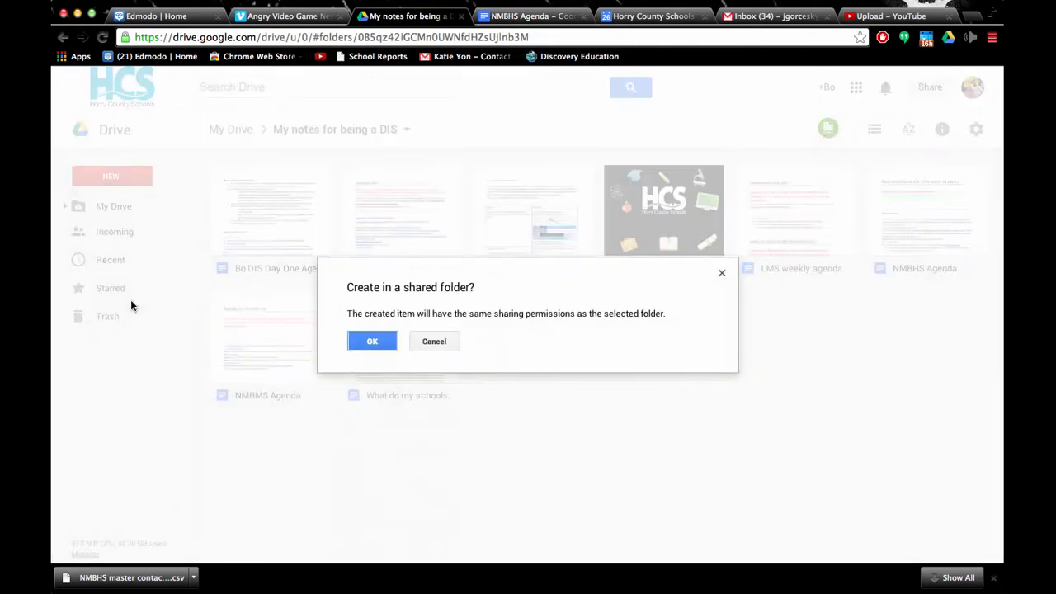
left_click(387, 343)
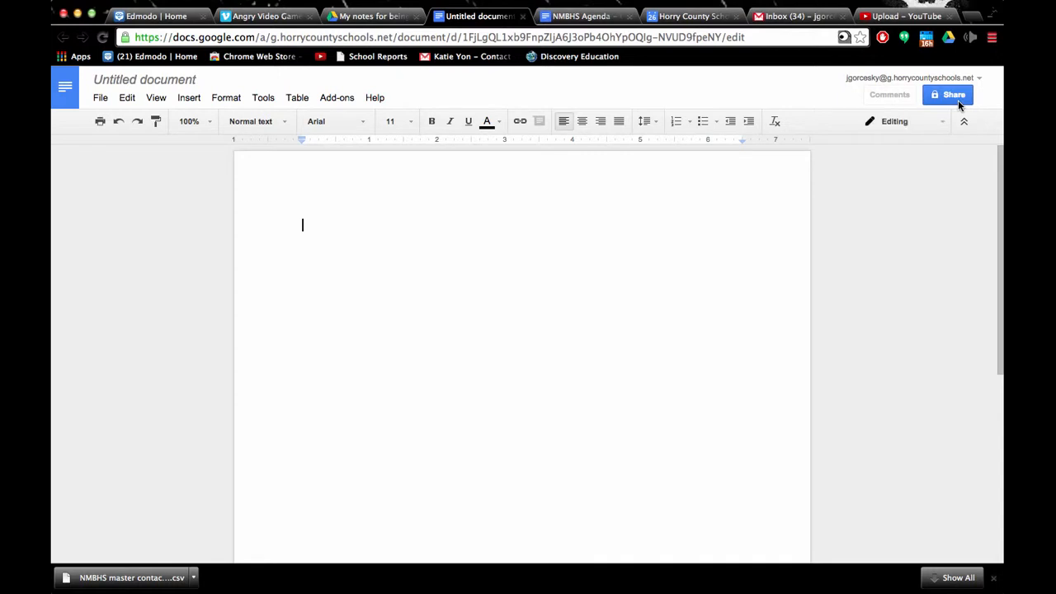
Step: Start sharing the new document and save it under the name "video test"
left_click(949, 96)
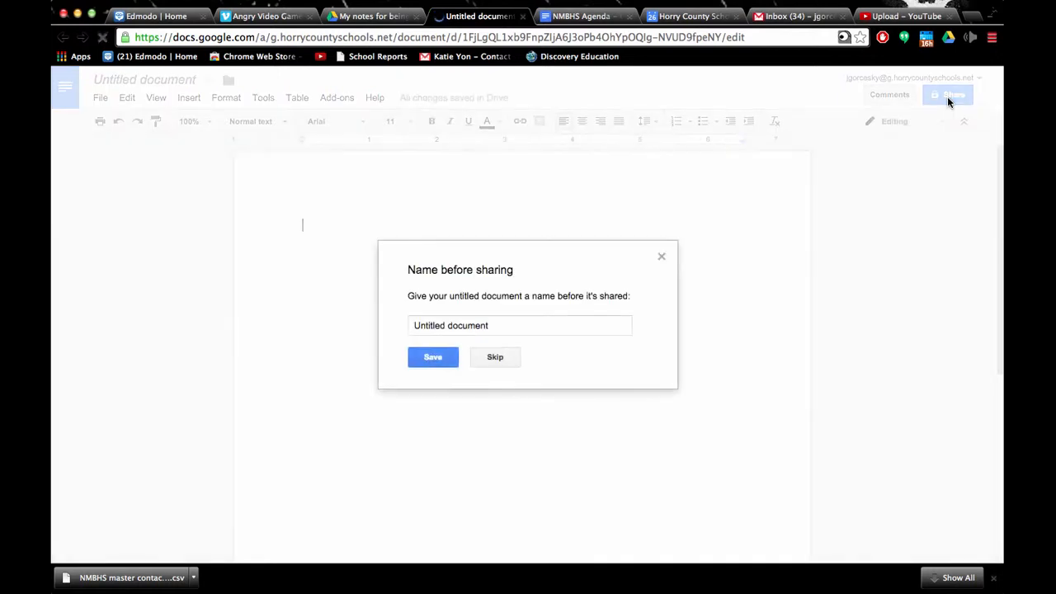
triple_click(503, 325)
type("video test")
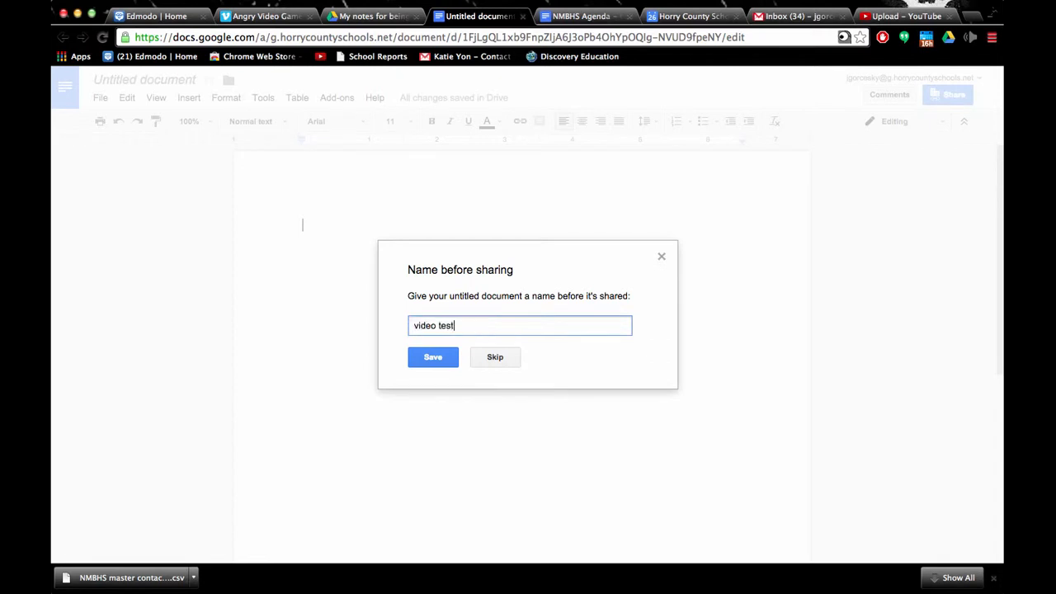
key("Return")
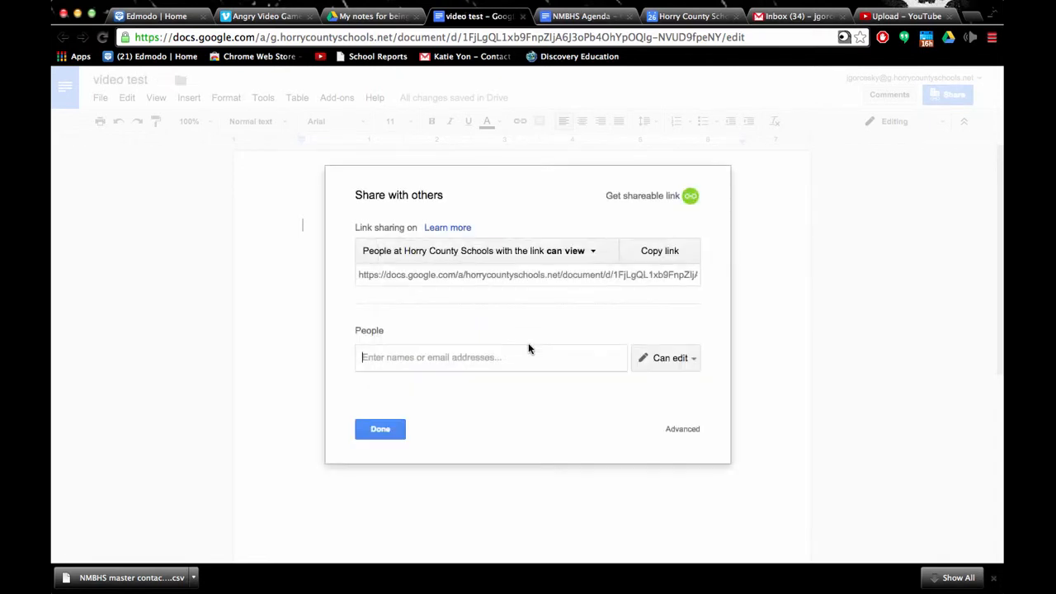
Step: Add the "video test" contact group as editors, decline sharing outside the organization, and close the sharing settings without sending the invitation
type("video")
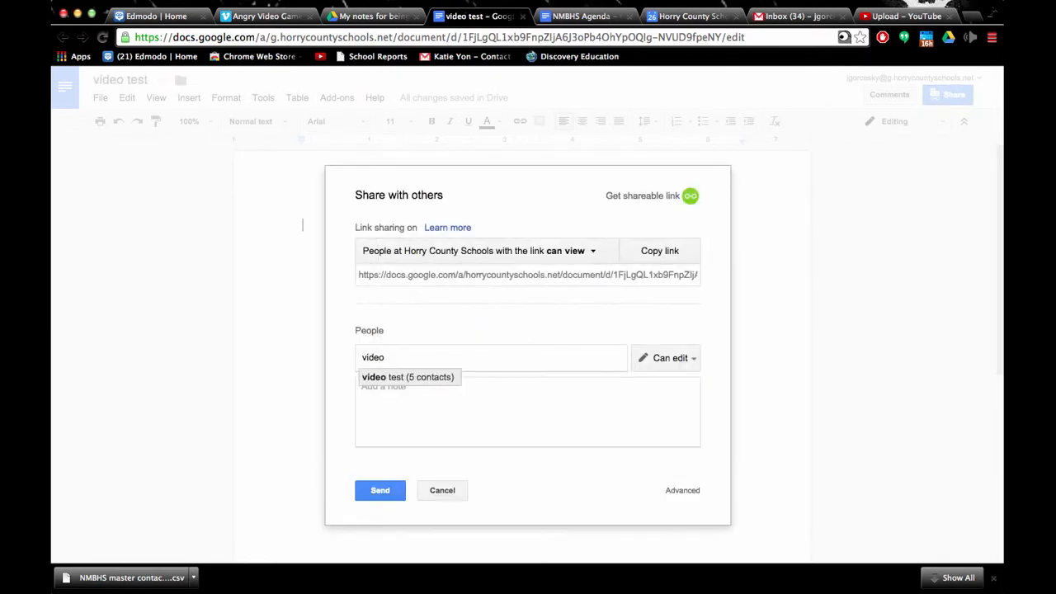
left_click(434, 381)
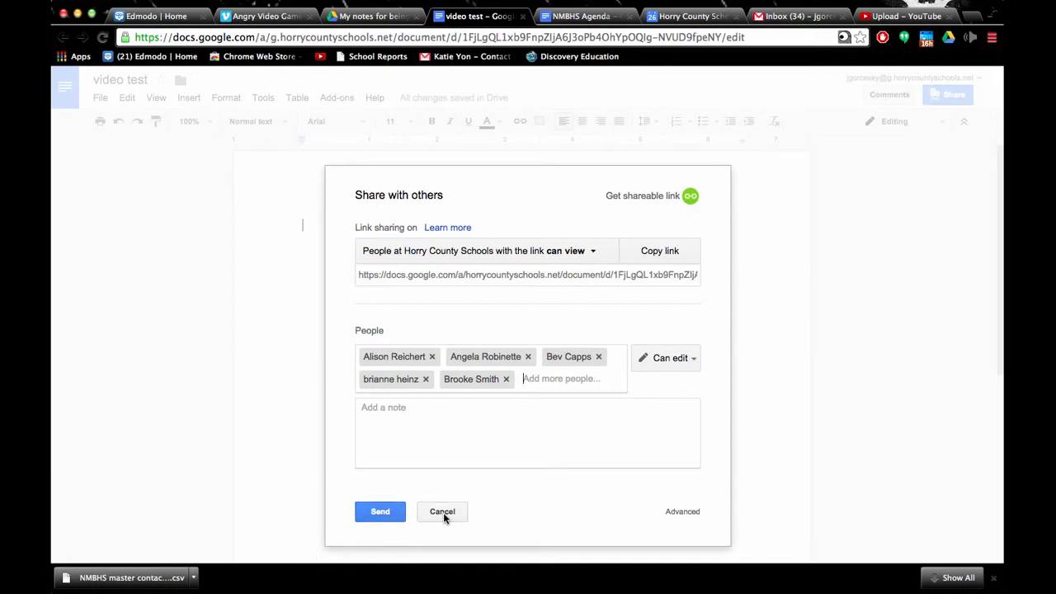
left_click(382, 512)
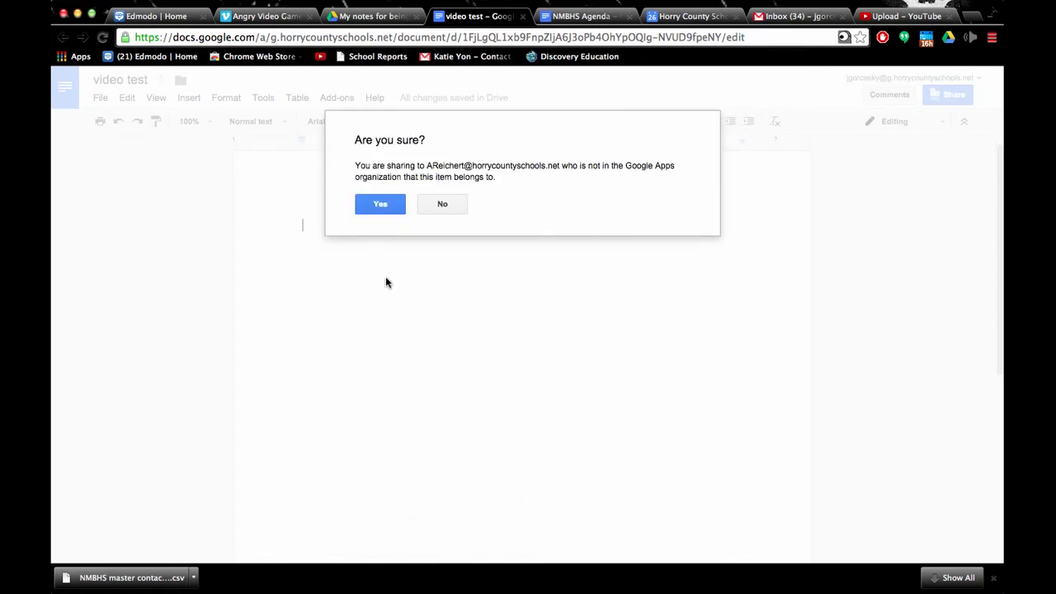
left_click(437, 204)
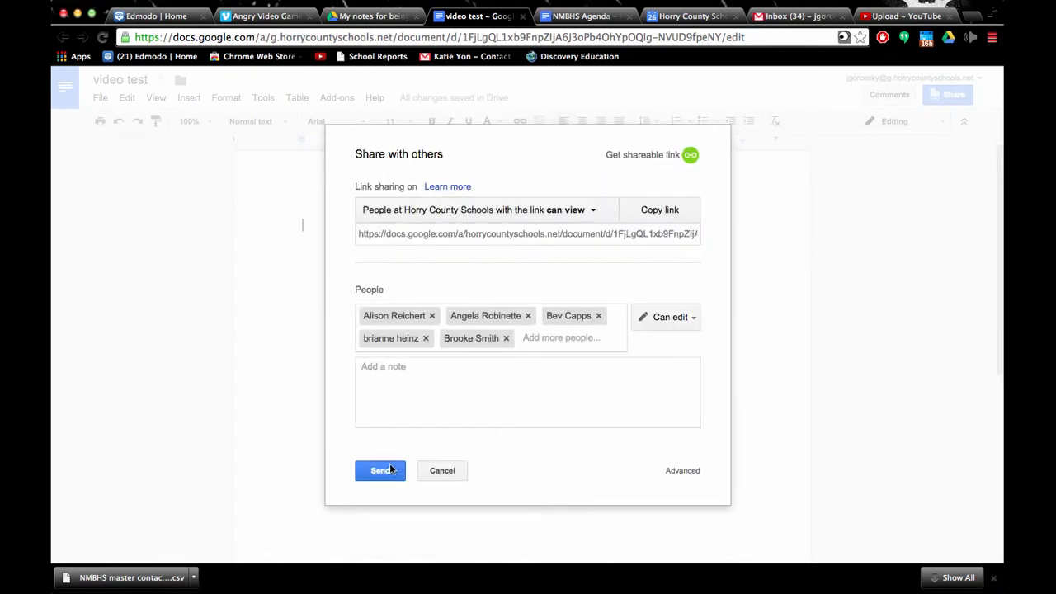
left_click(428, 386)
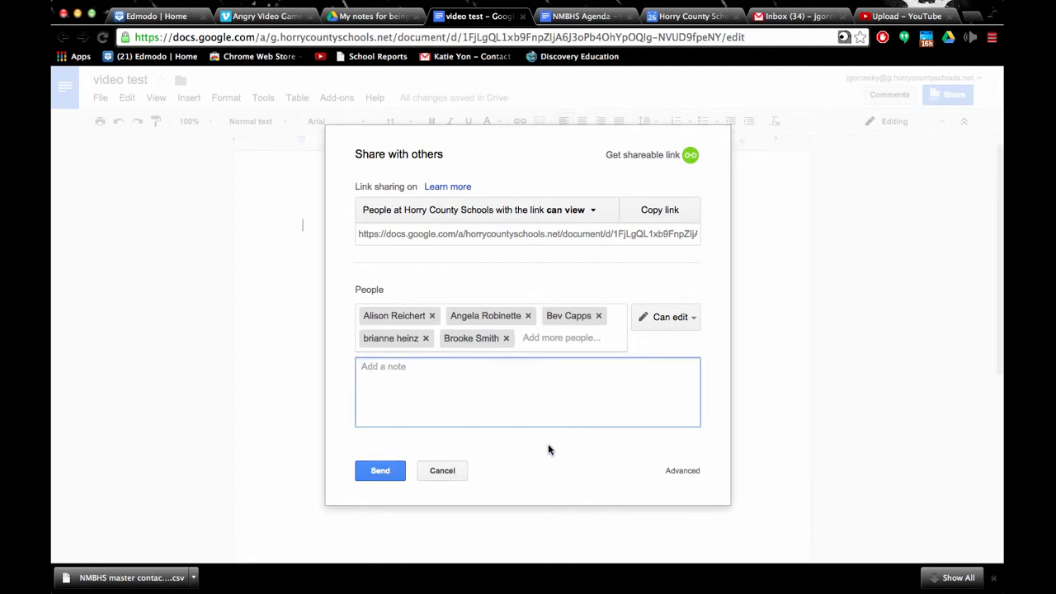
left_click(438, 474)
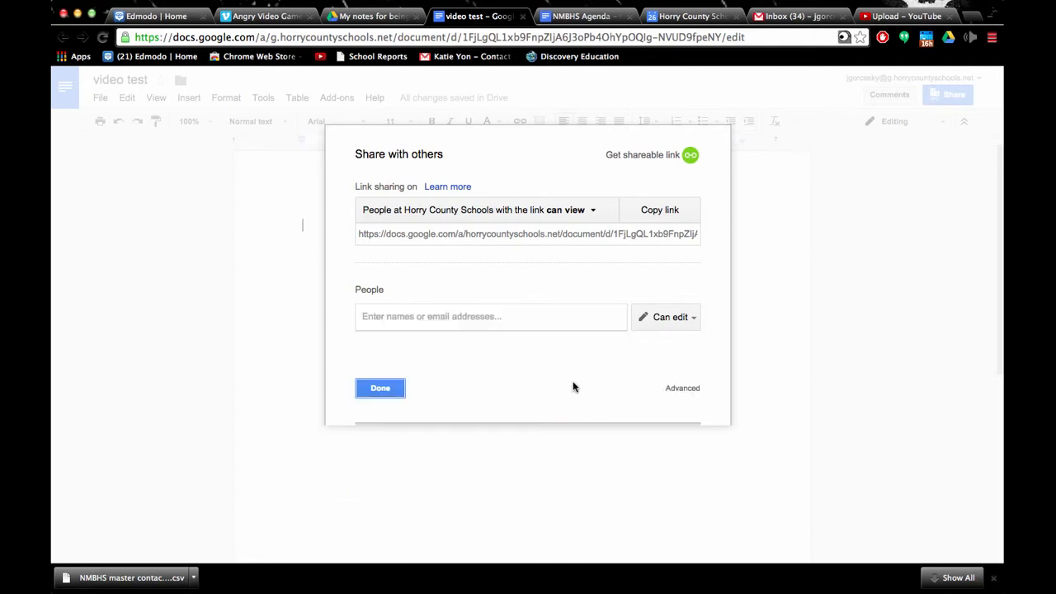
left_click(388, 393)
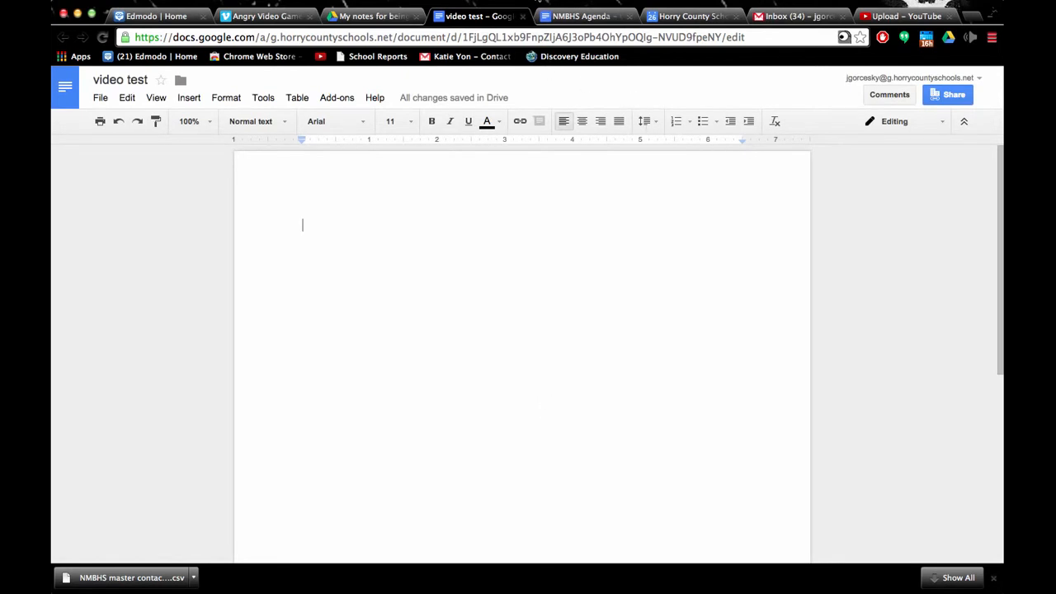
Step: Switch to Google Calendar, view the list of Google apps, and close the list
left_click(525, 2)
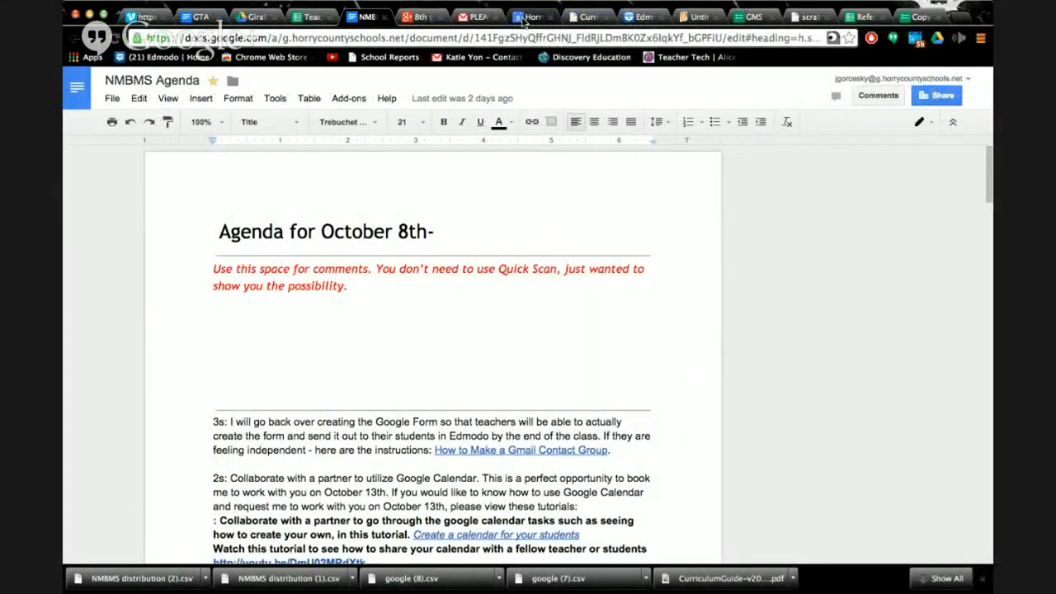
left_click(524, 18)
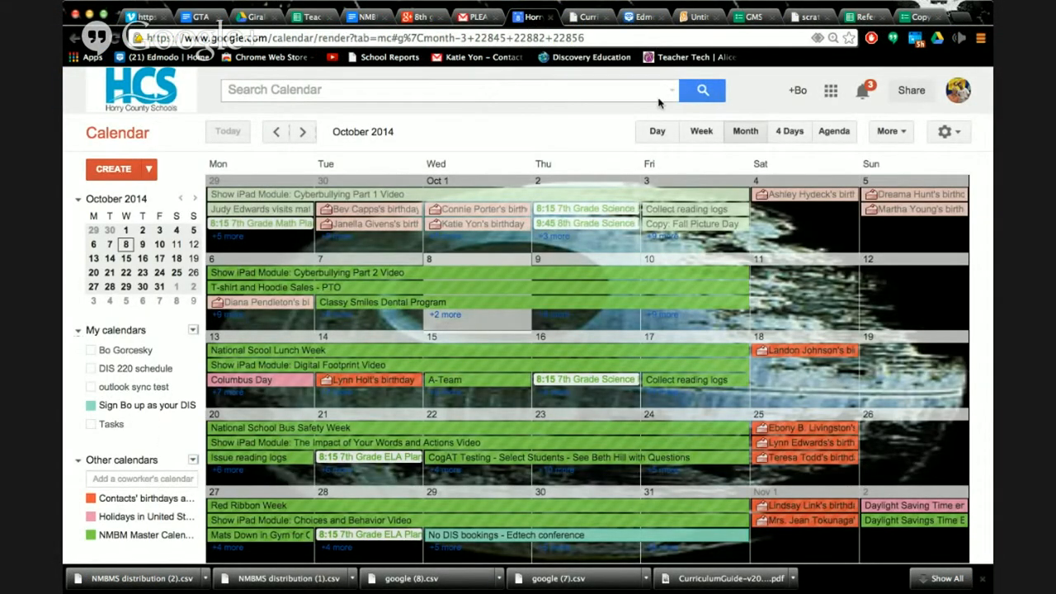
left_click(832, 90)
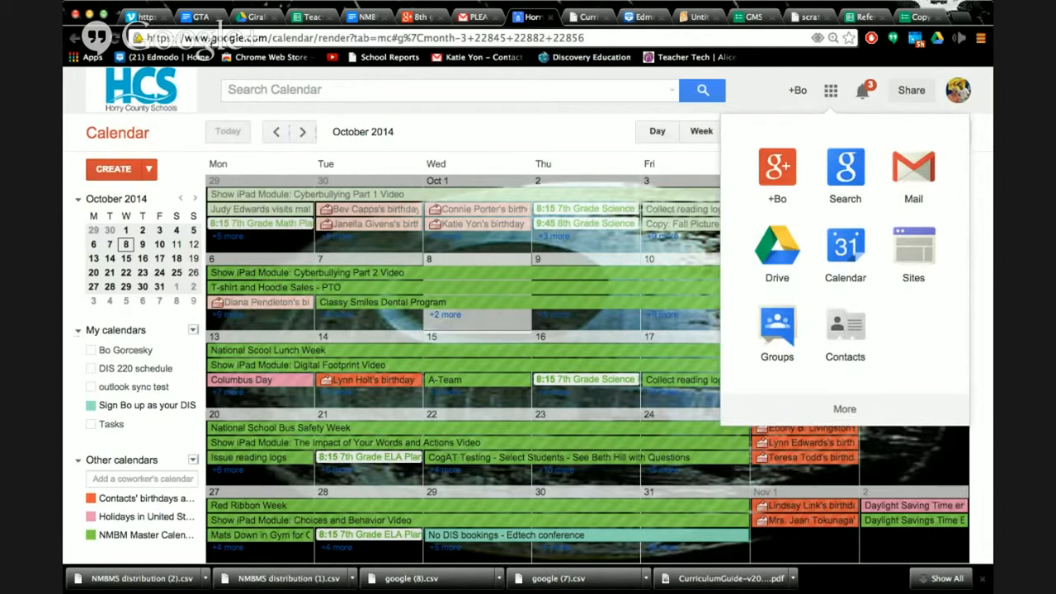
left_click(462, 116)
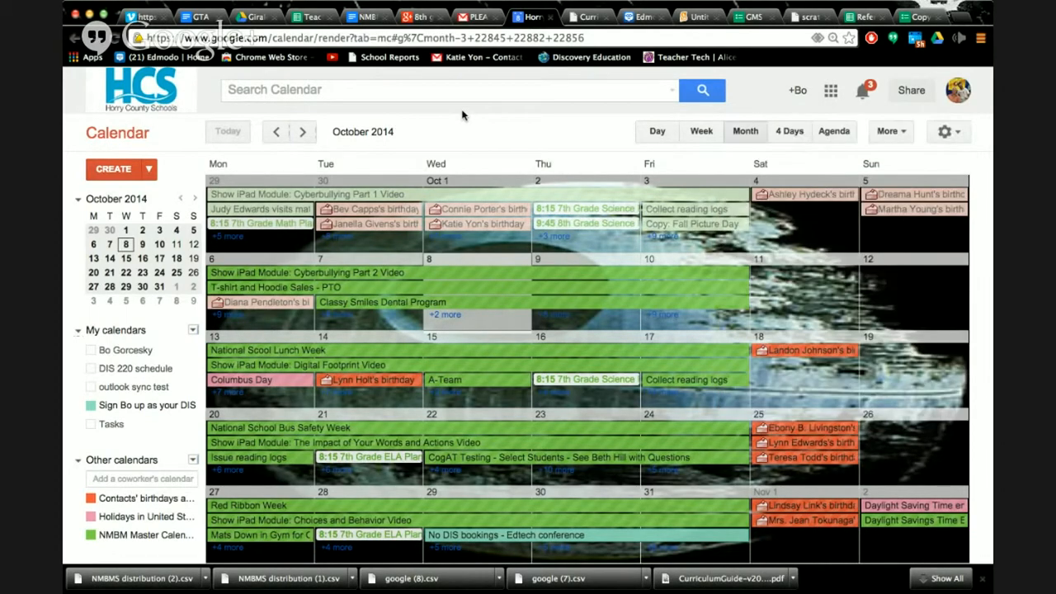
Step: Look through the calendar months from October 2014 to January 2015, collapse and expand the other calendars, and return to October 2014
key("n")
key("n")
key("n")
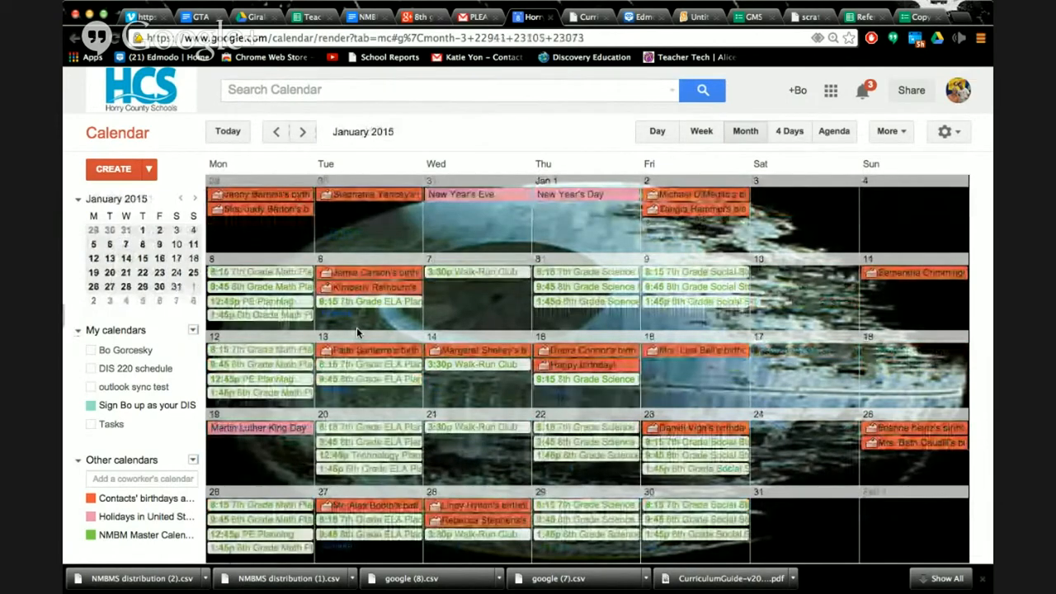
key("p")
key("p")
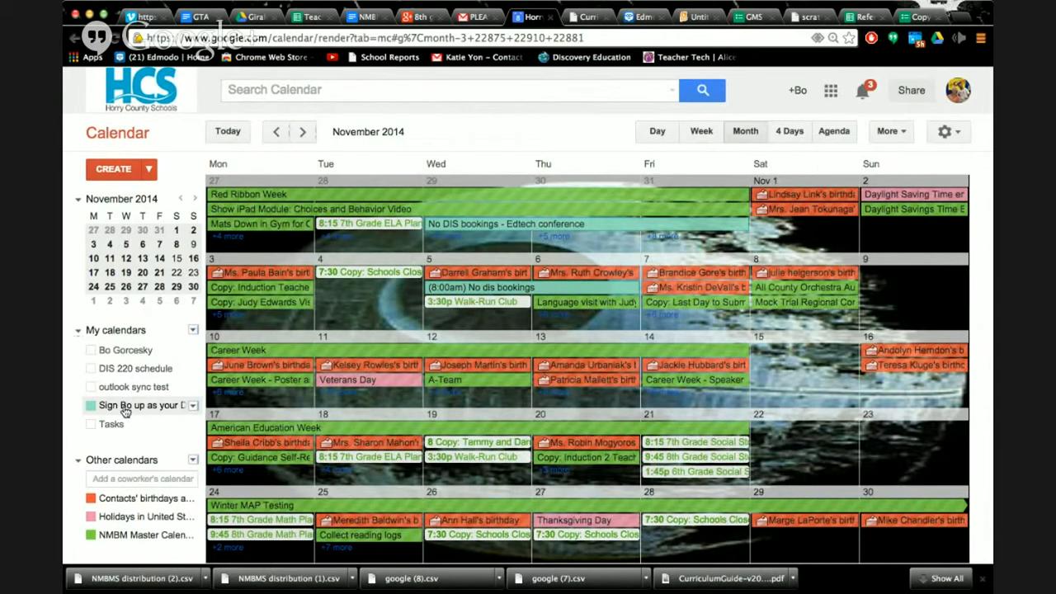
left_click(79, 469)
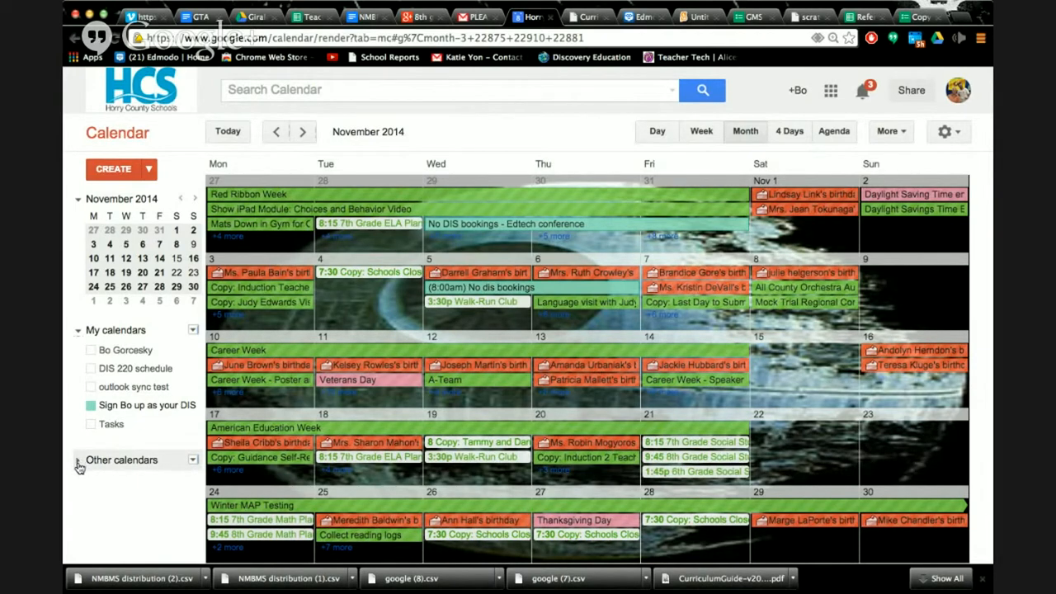
left_click(79, 464)
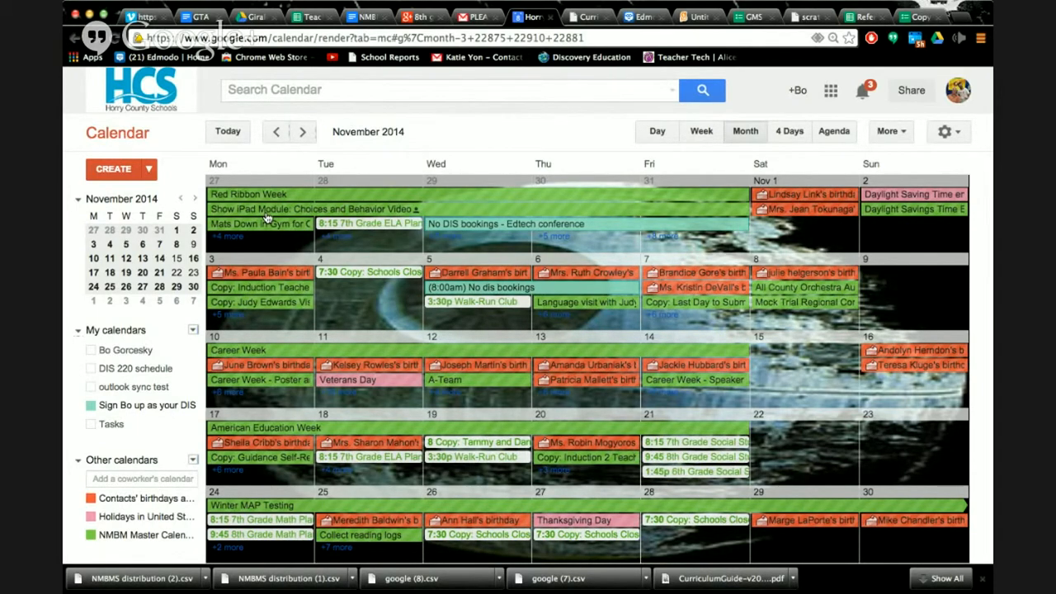
left_click(274, 131)
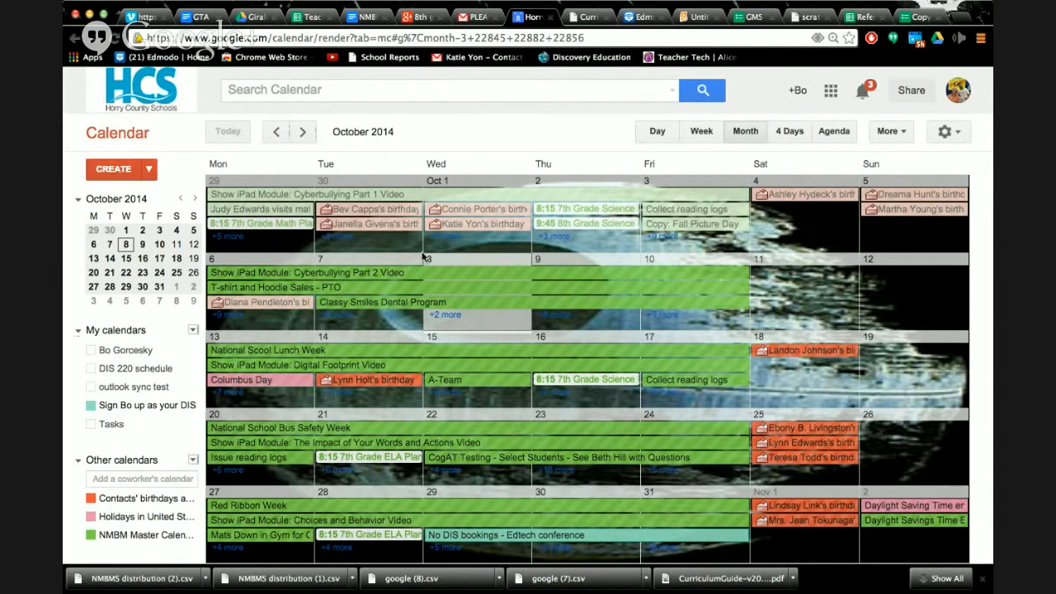
Step: Start a new all-day event on October 1, 2014 and assign it to the "DIS 220 schedule" calendar
double_click(467, 244)
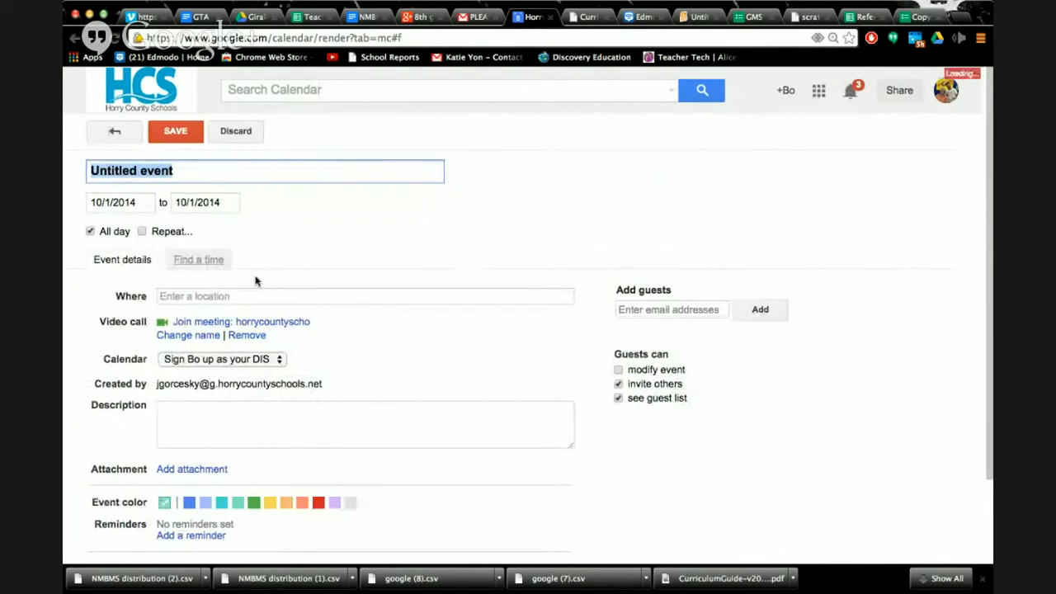
left_click(272, 359)
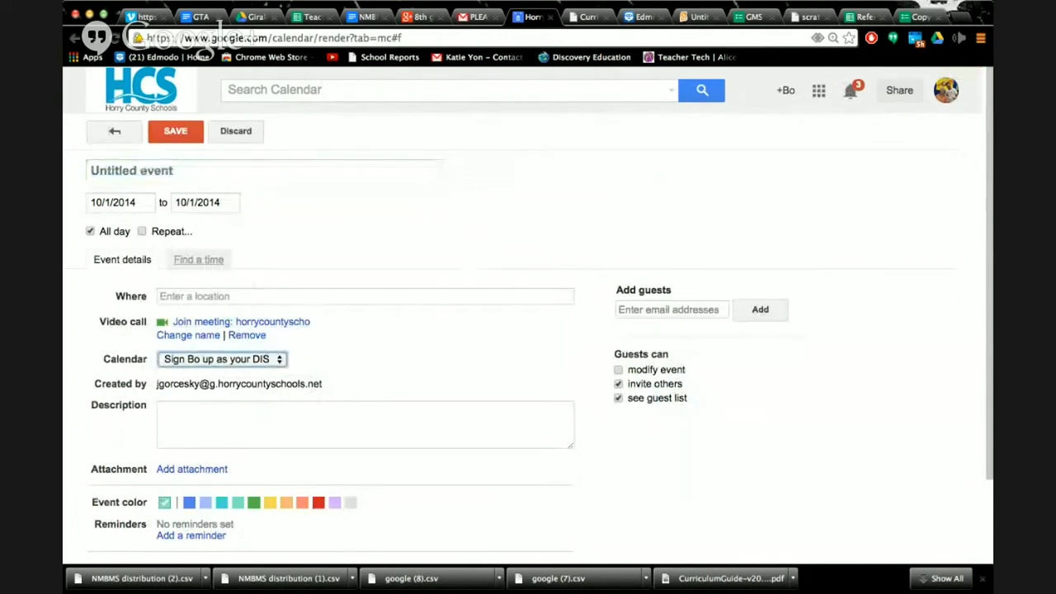
left_click(236, 338)
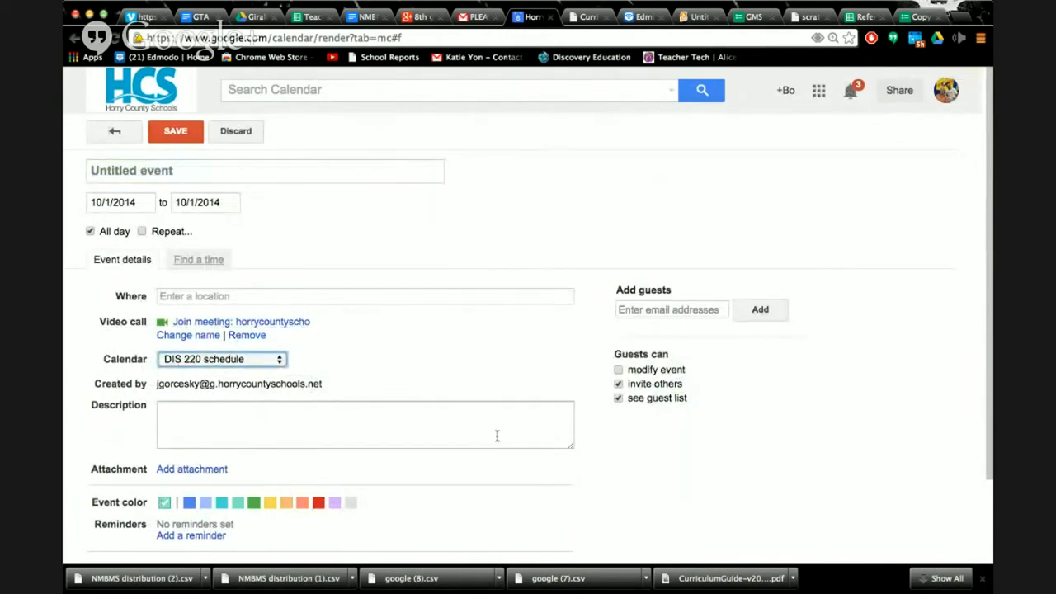
Step: Add the "NMBMS Teachers and Admin" contact group as guests of the event
scroll(496, 436, "down", 2)
left_click(667, 256)
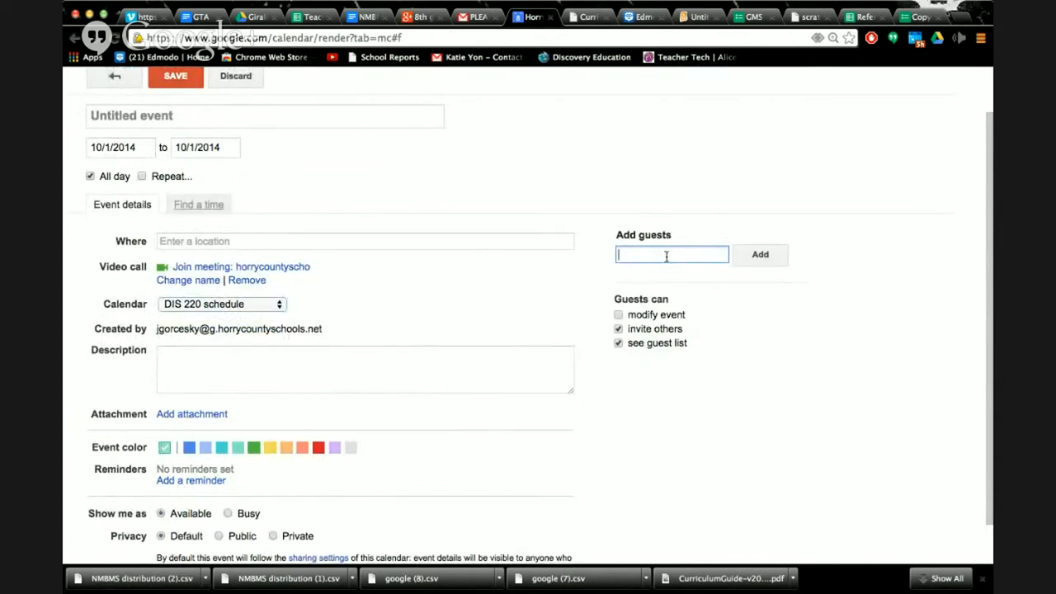
type("nm")
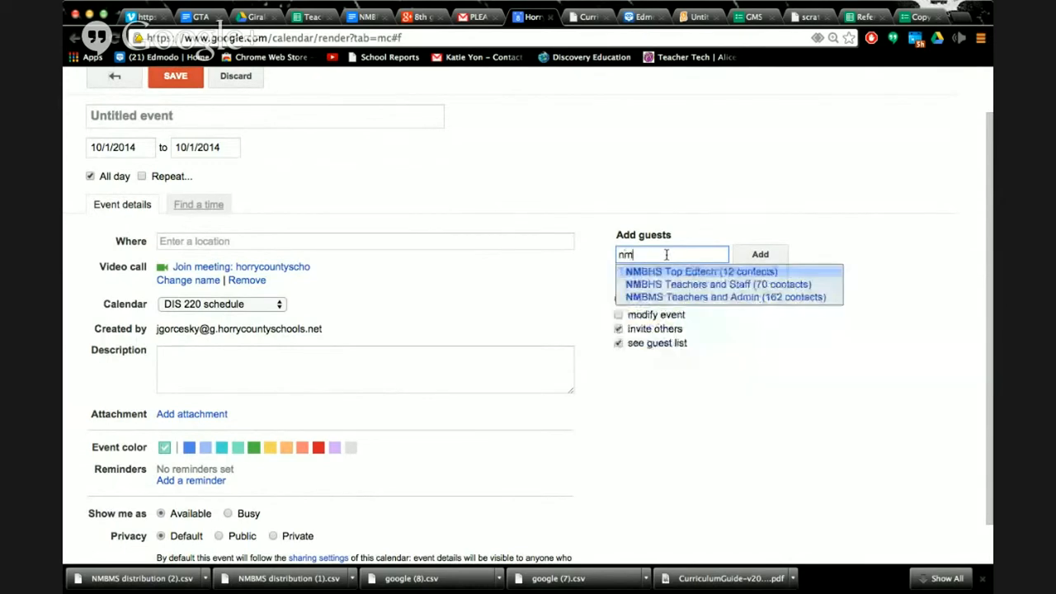
type("b")
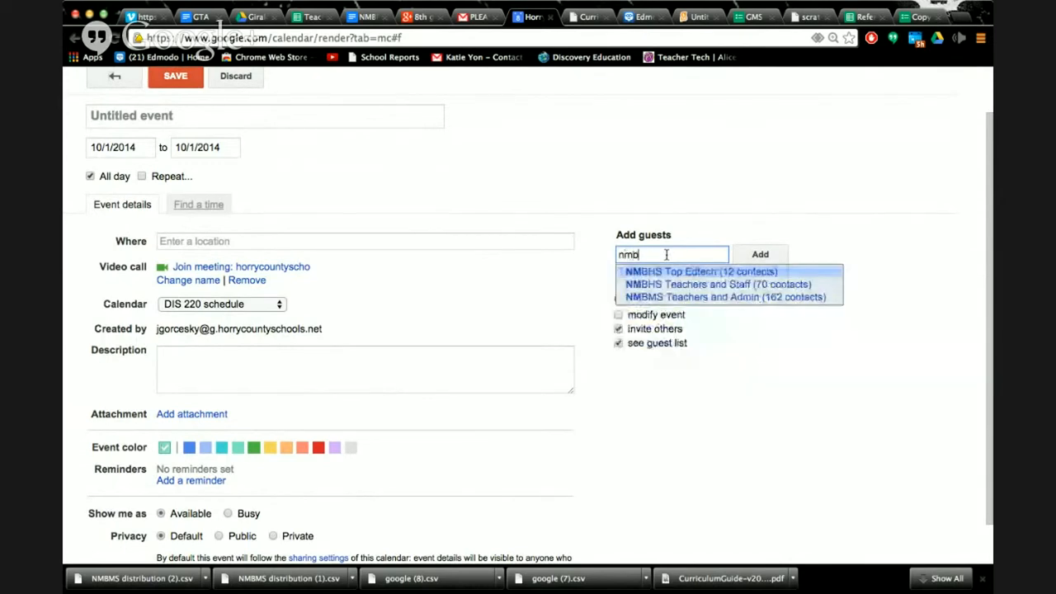
left_click(679, 298)
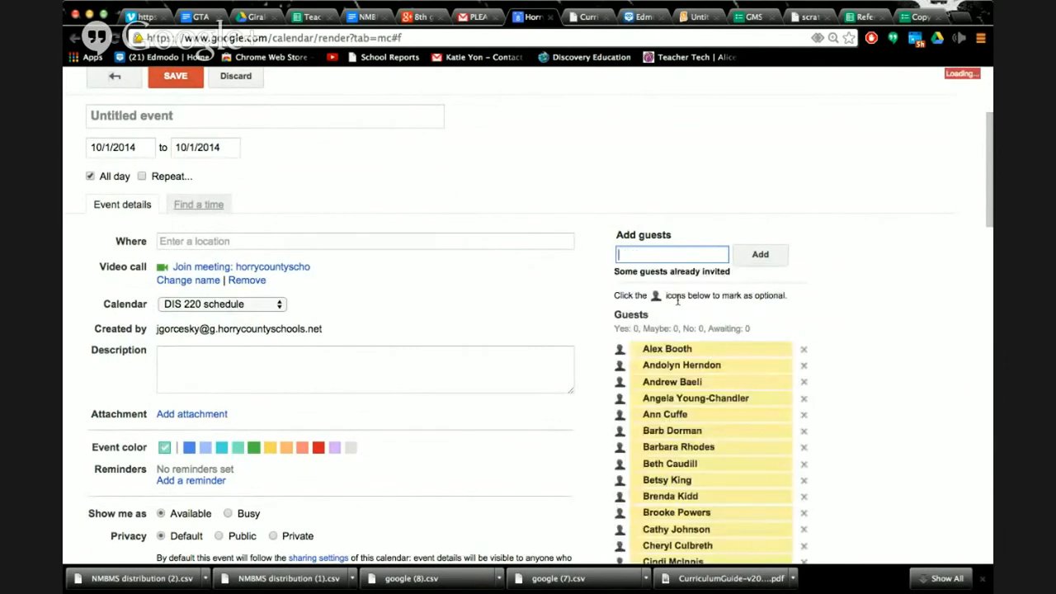
Step: Add a 10-minute email reminder to the October 1 event, and discard the unsaved event
left_click(191, 483)
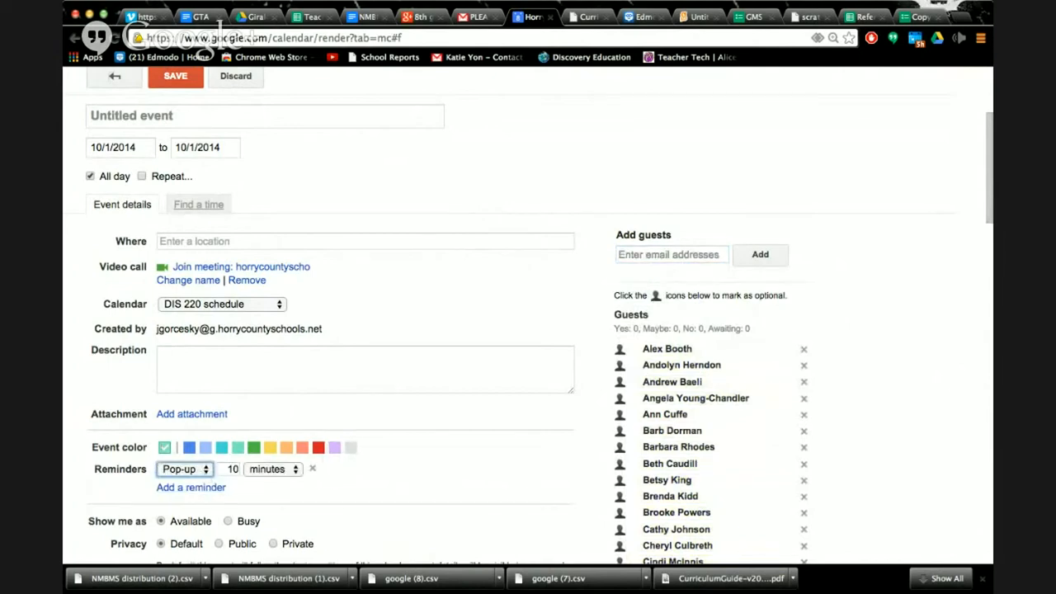
left_click(261, 483)
left_click(116, 85)
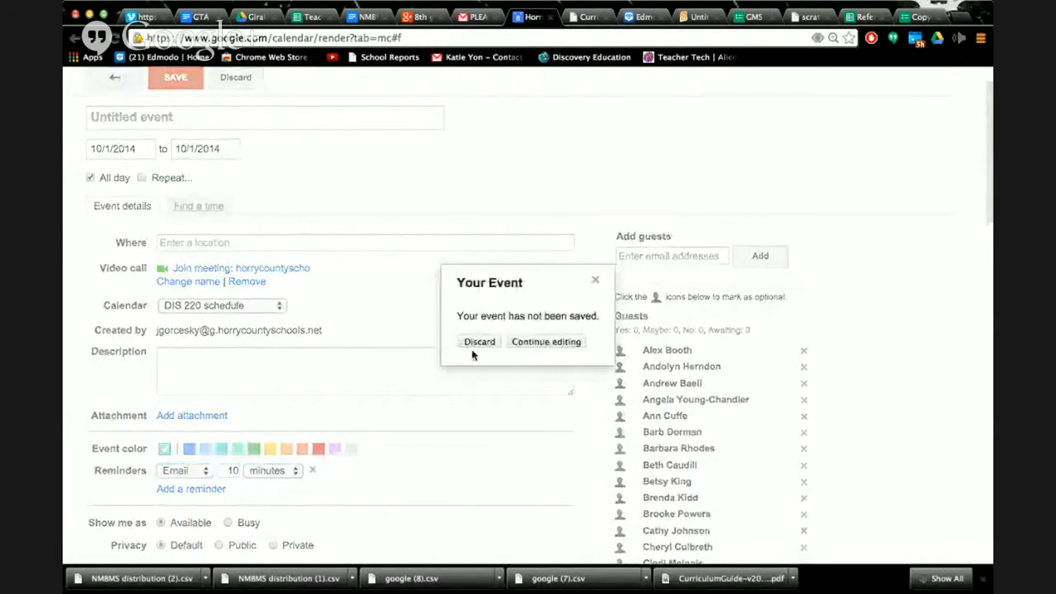
left_click(478, 341)
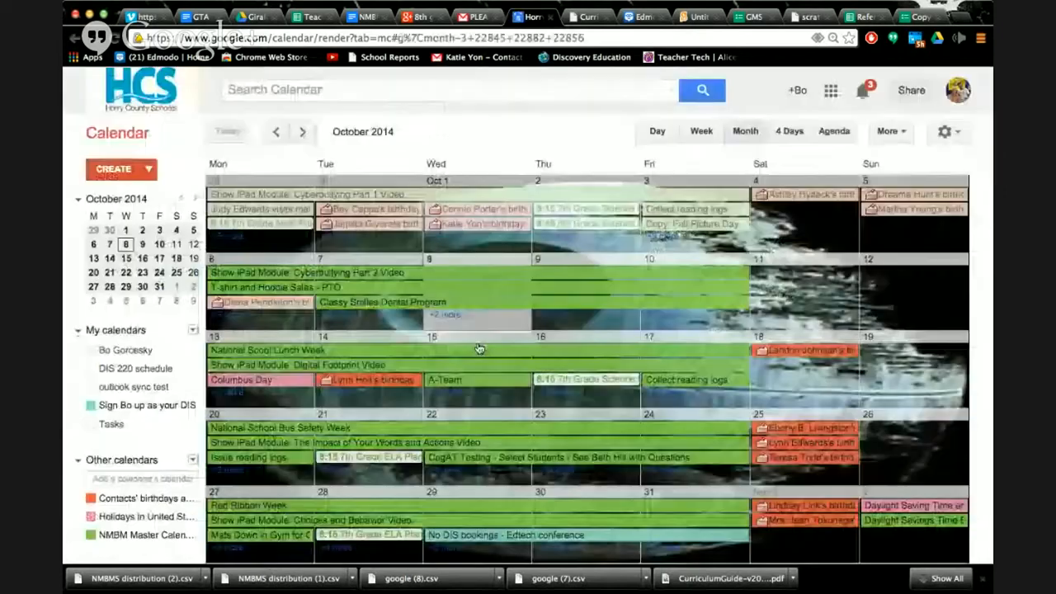
Step: View all entries for October 13, 2014, and open the full details form for a new all-day event on that date
left_click(231, 402)
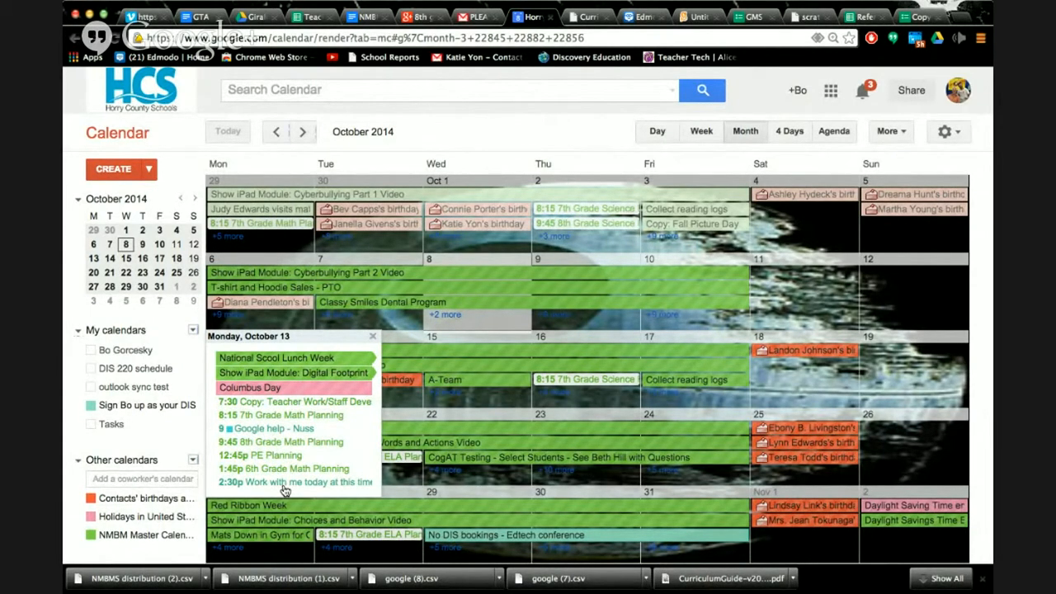
left_click(415, 395)
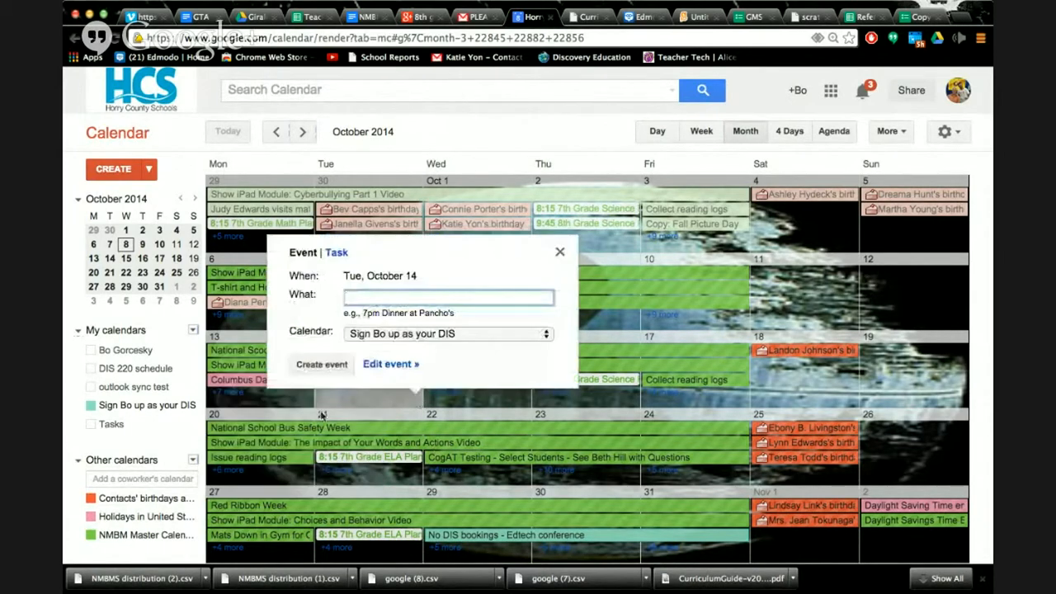
left_click(238, 400)
double_click(238, 400)
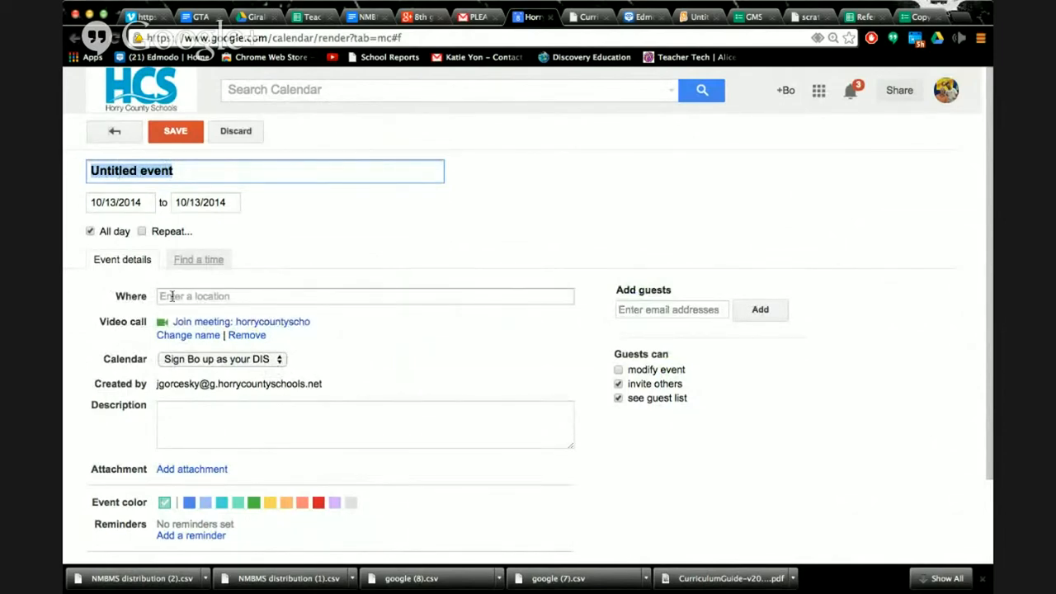
Step: View the Google Drive attachment options for the October 13 event and close them without attaching a file
scroll(208, 439, "down", 1)
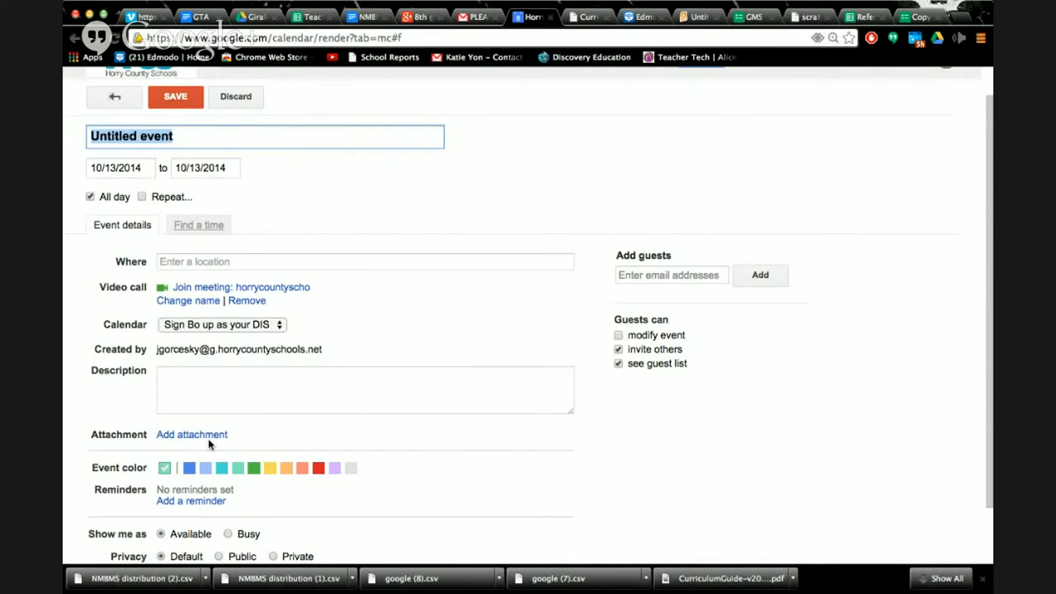
scroll(209, 444, "down", 2)
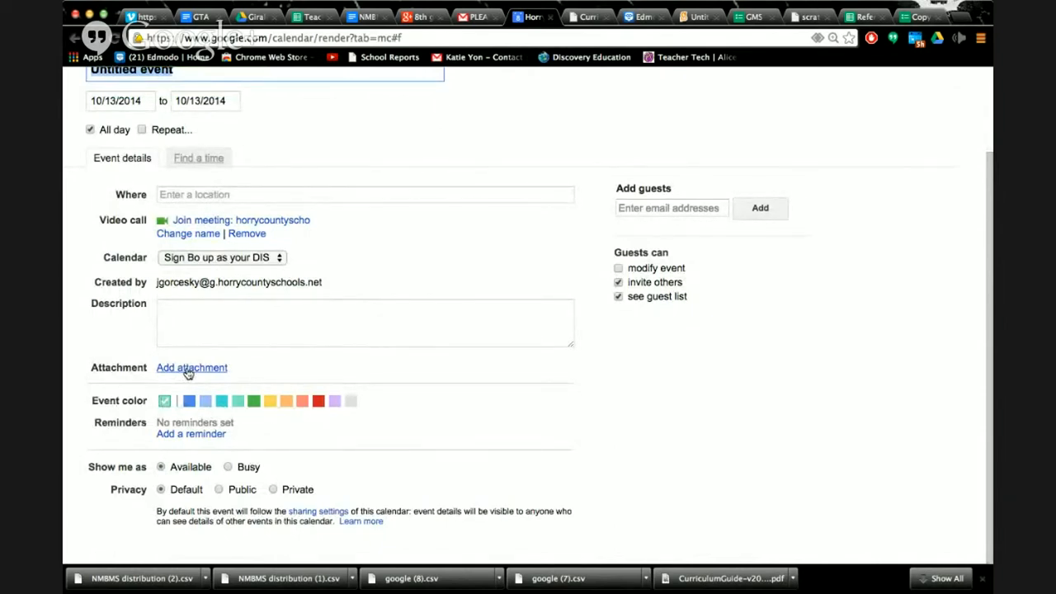
left_click(188, 370)
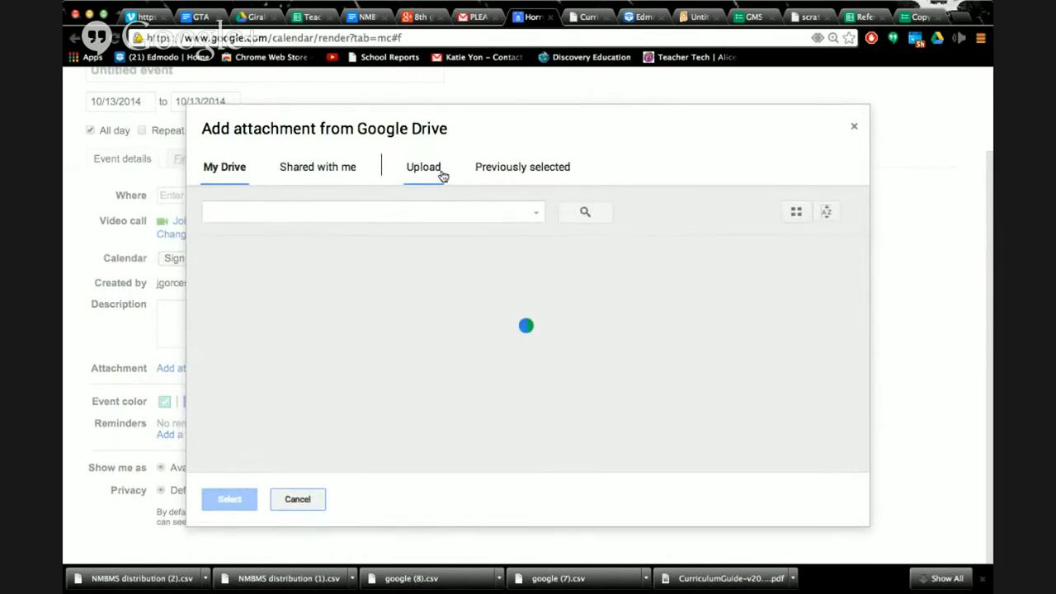
left_click(855, 130)
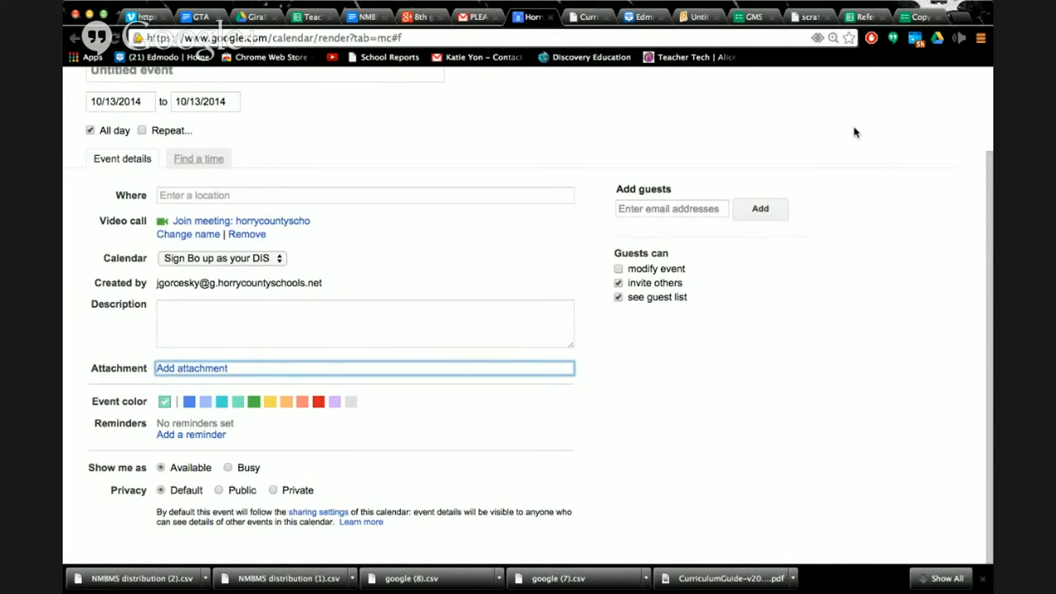
Step: Add an email reminder and a pop-up reminder to the October 13 event, each set to 10 minutes
left_click(190, 444)
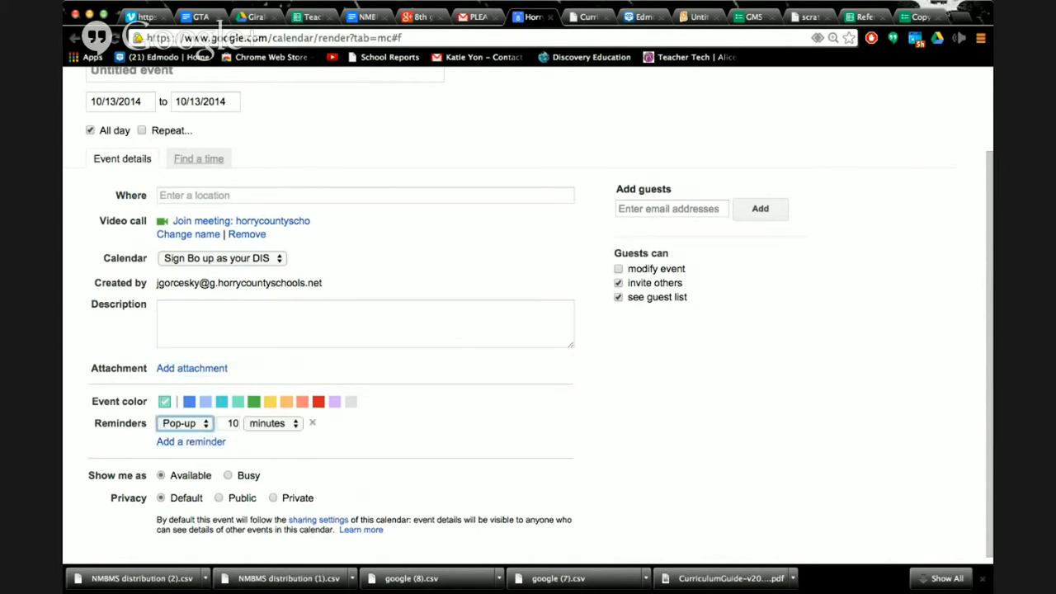
left_click(213, 420)
left_click(267, 425)
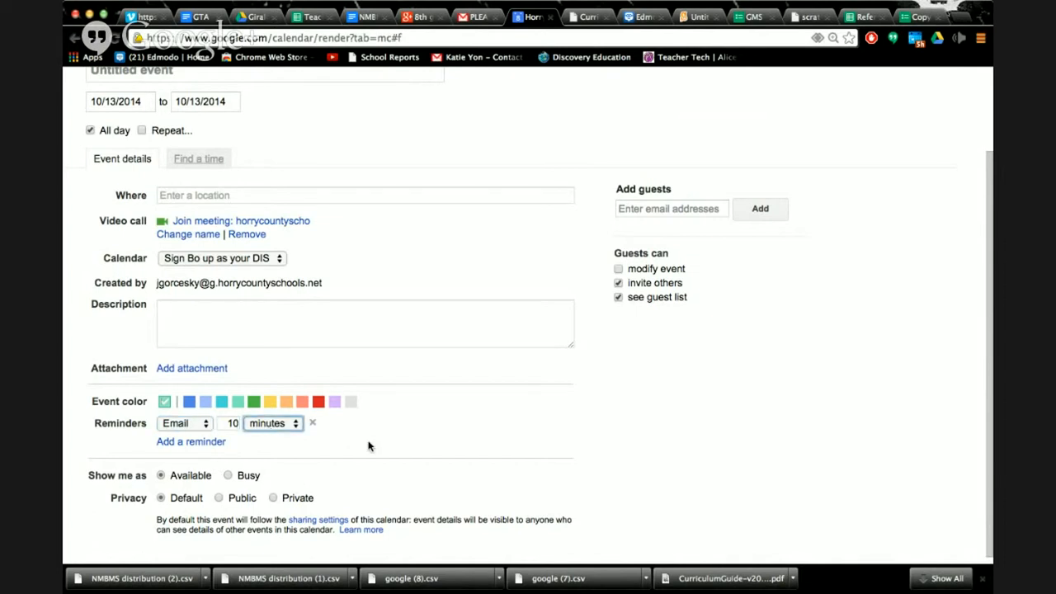
left_click(180, 443)
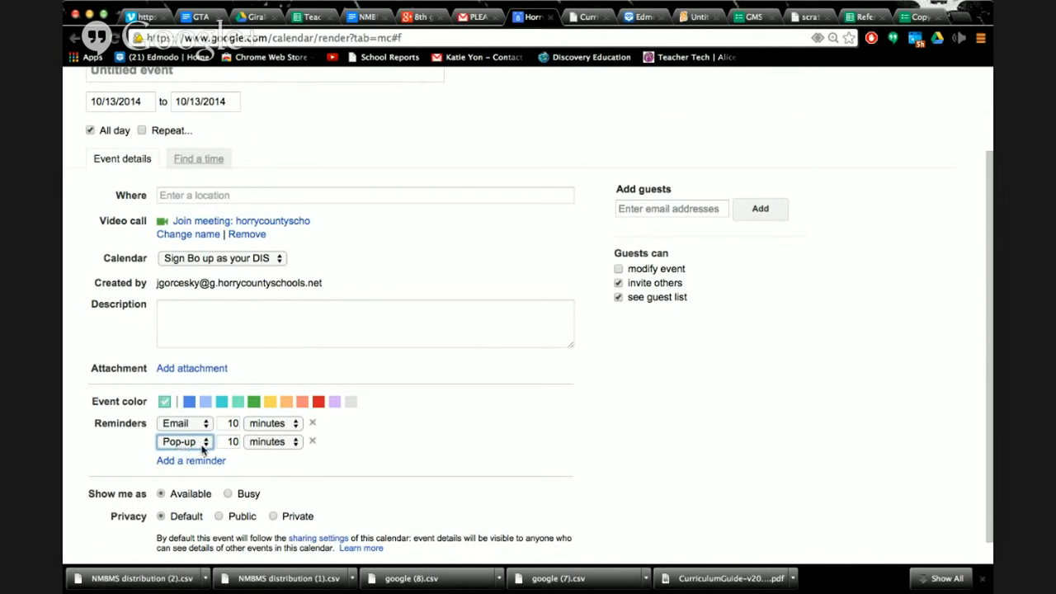
scroll(203, 449, "down", 1)
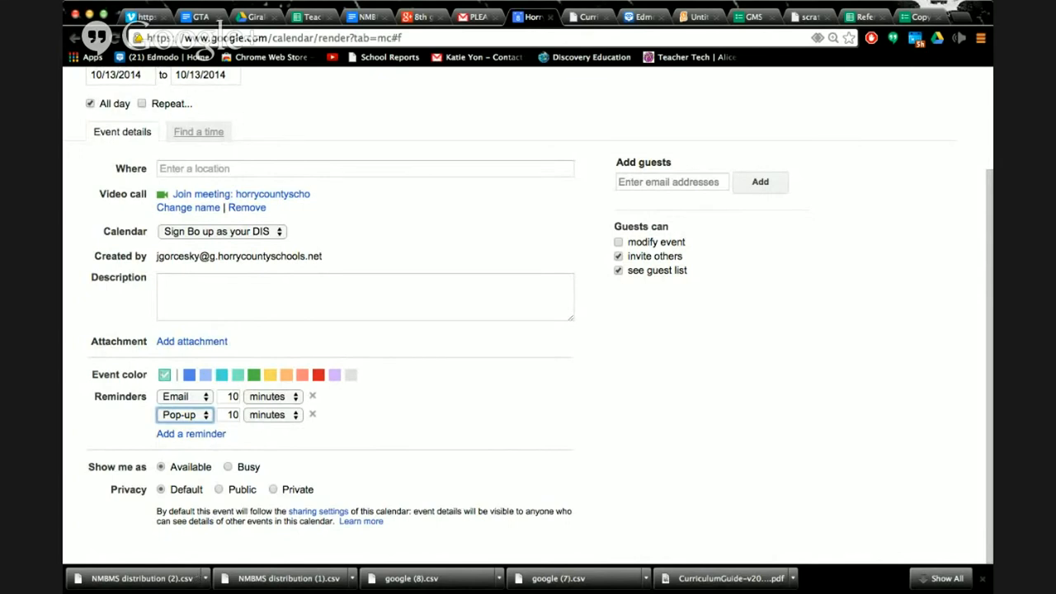
scroll(363, 437, "up", 3)
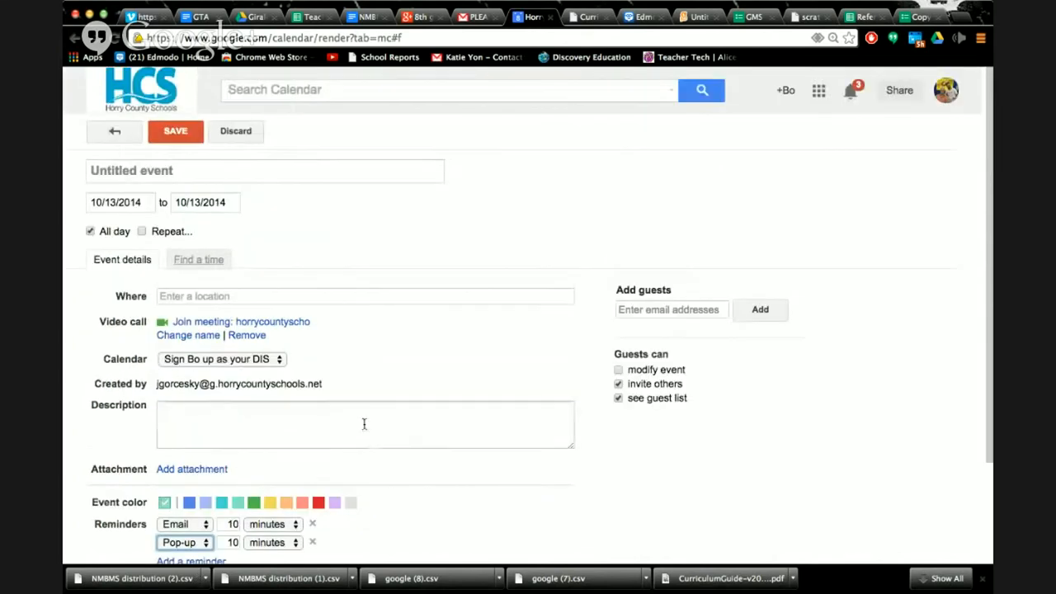